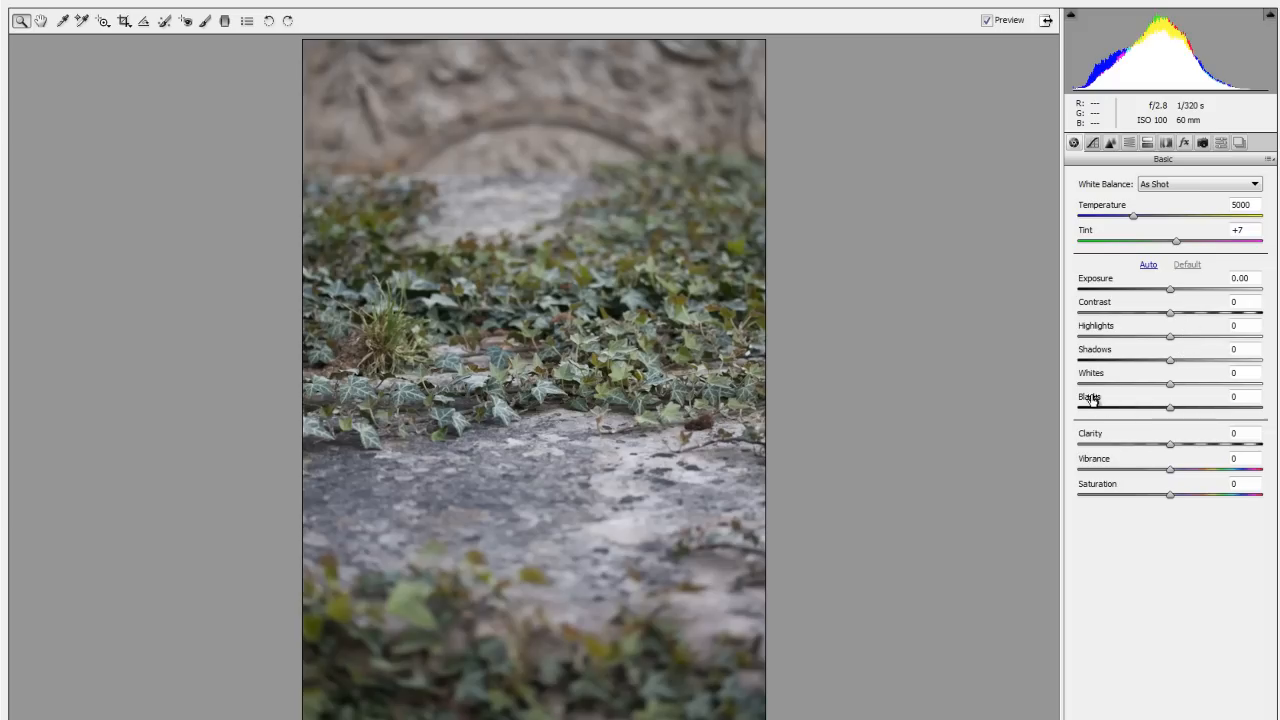
# Set Blacks to −32, Clarity +96 and Exposure +0.35 in the Basic panel.
pyautogui.moveTo(1095, 402); pyautogui.dragTo(1070, 402)
pyautogui.click(1259, 445)
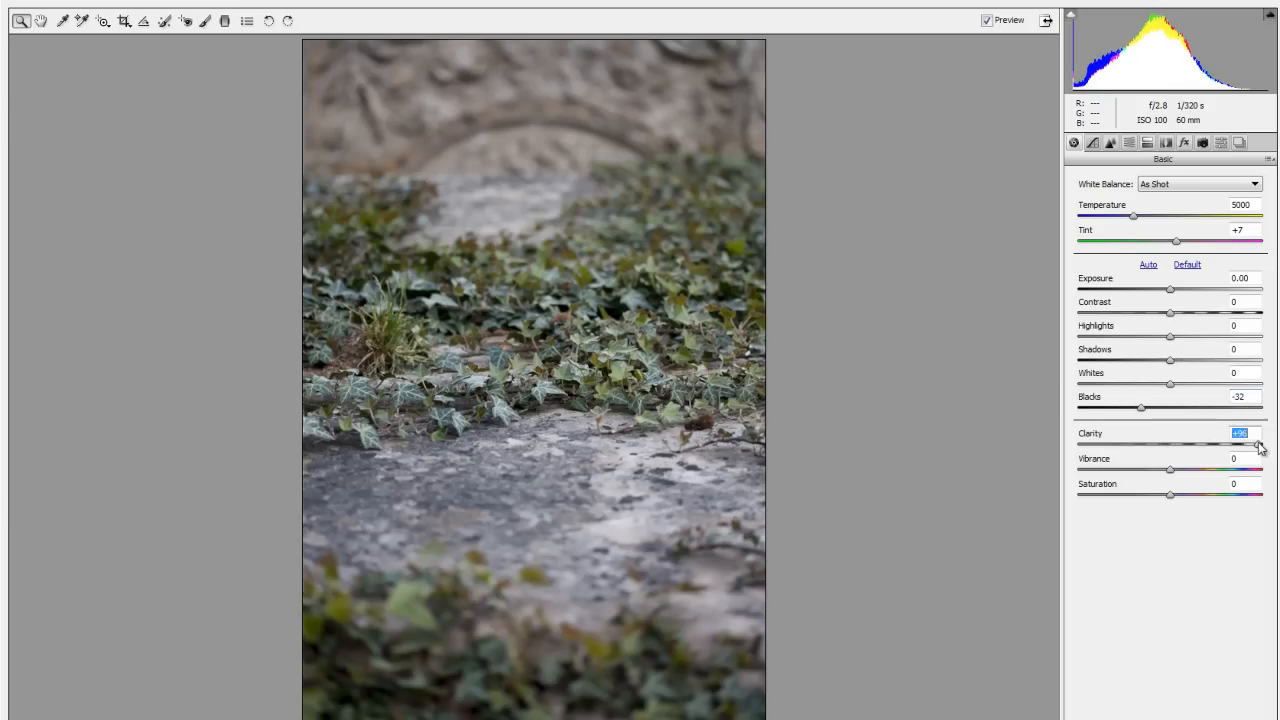
pyautogui.click(1097, 282)
pyautogui.moveTo(1097, 282)
pyautogui.mouseDown()
pyautogui.moveTo(1097, 352)
pyautogui.moveTo(1059, 357)
pyautogui.moveTo(1106, 331)
pyautogui.moveTo(1079, 329)
pyautogui.mouseUp()
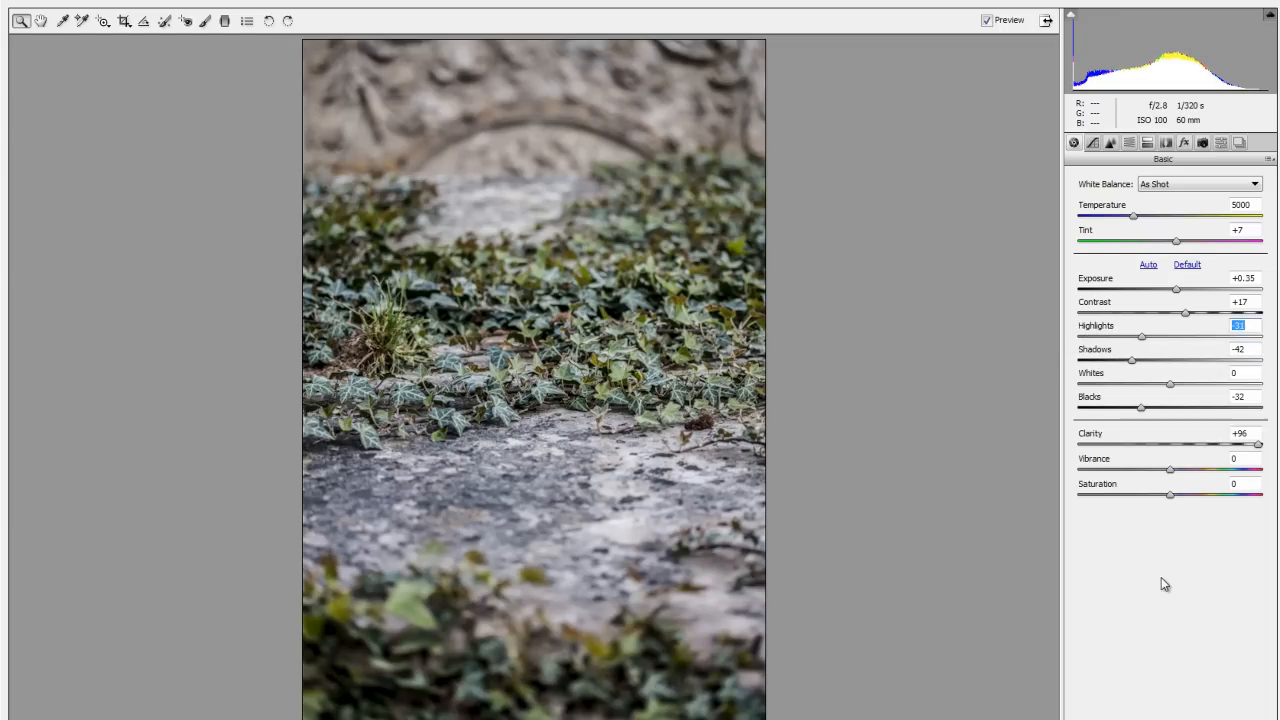
# Toggle the Preview checkbox off and on to compare the edit with the original photo.
pyautogui.click(986, 21)
pyautogui.click(986, 21)
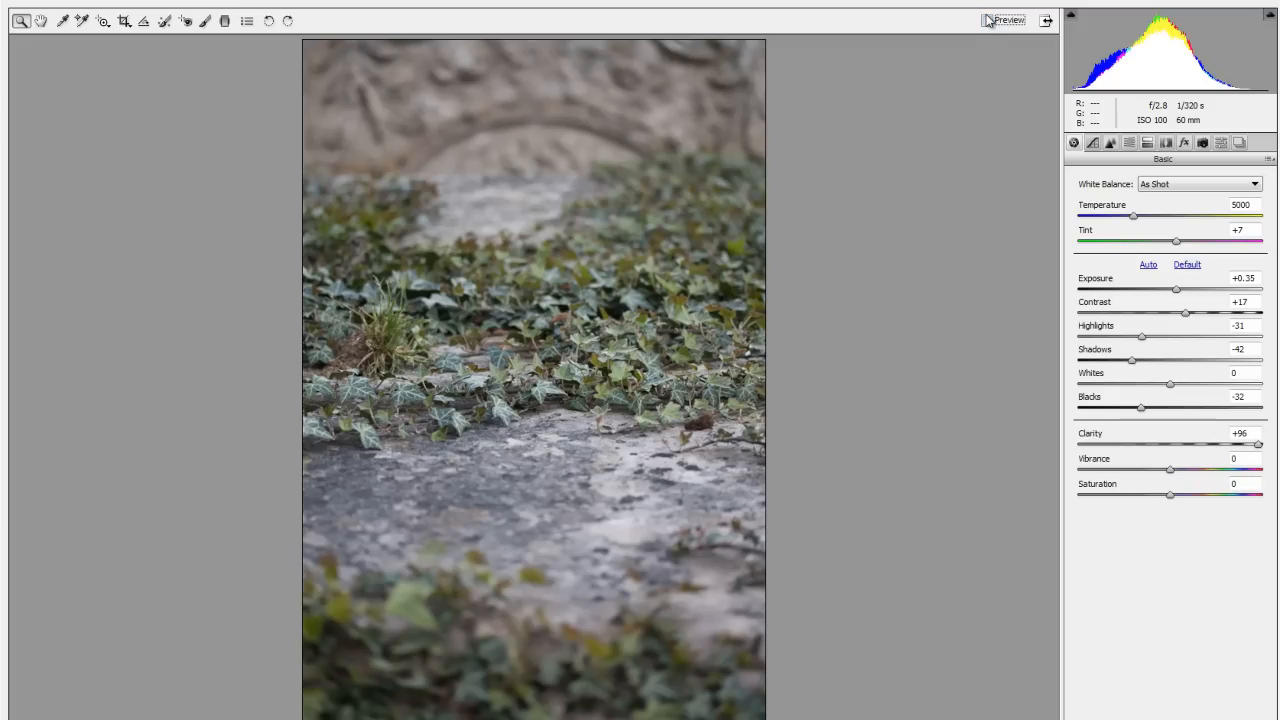
pyautogui.click(986, 21)
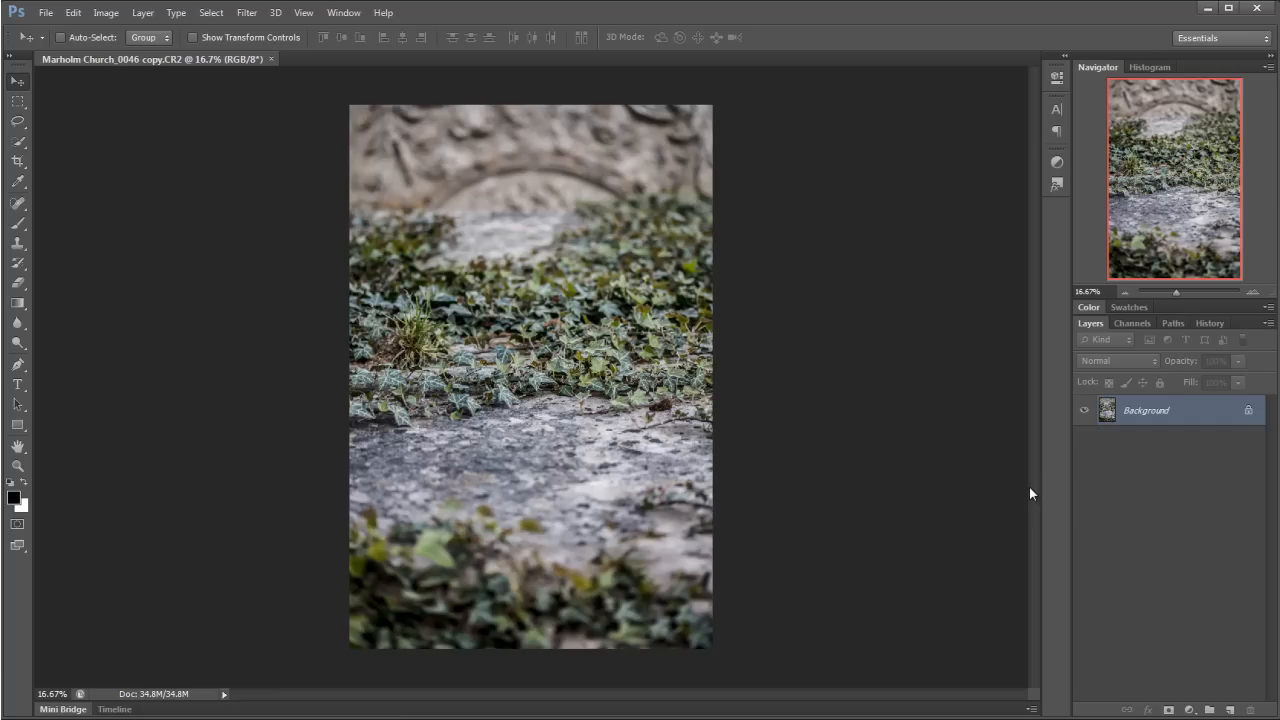
# Duplicate the Background onto a new Layer 1 with Ctrl+J and bring up the Filter menu.
pyautogui.hotkey('ctrl', 'j')
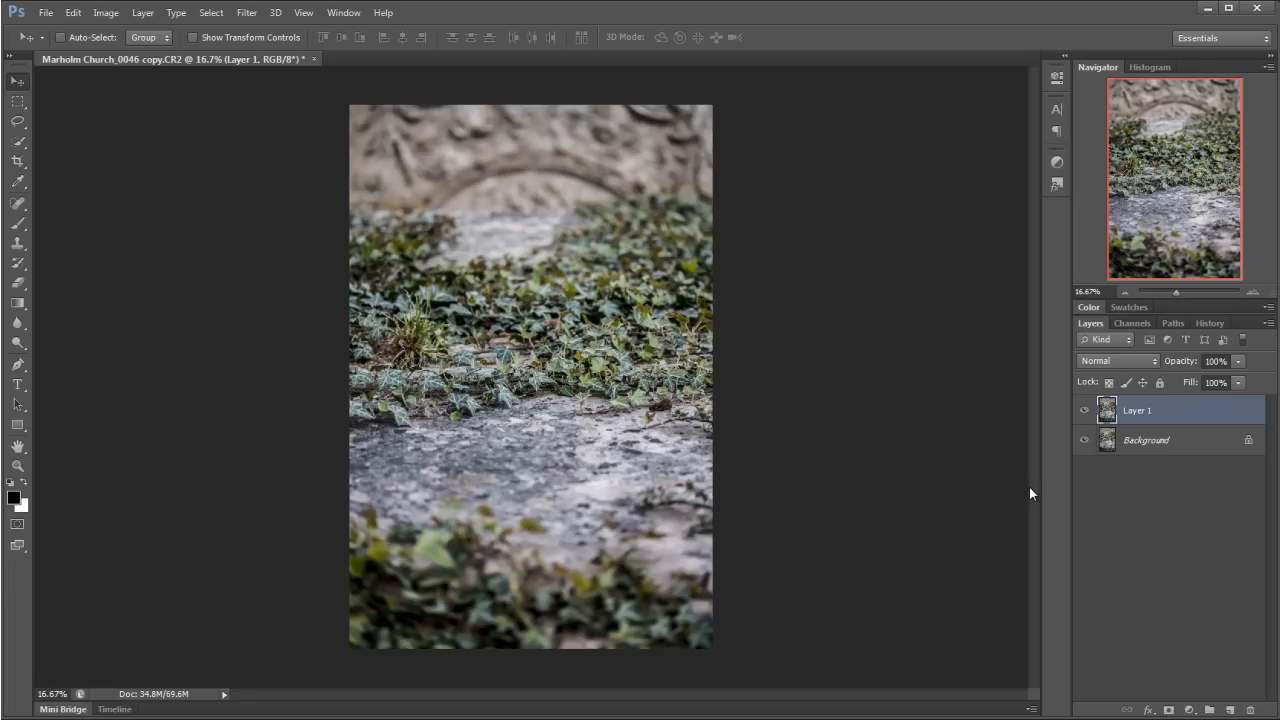
pyautogui.click(247, 13)
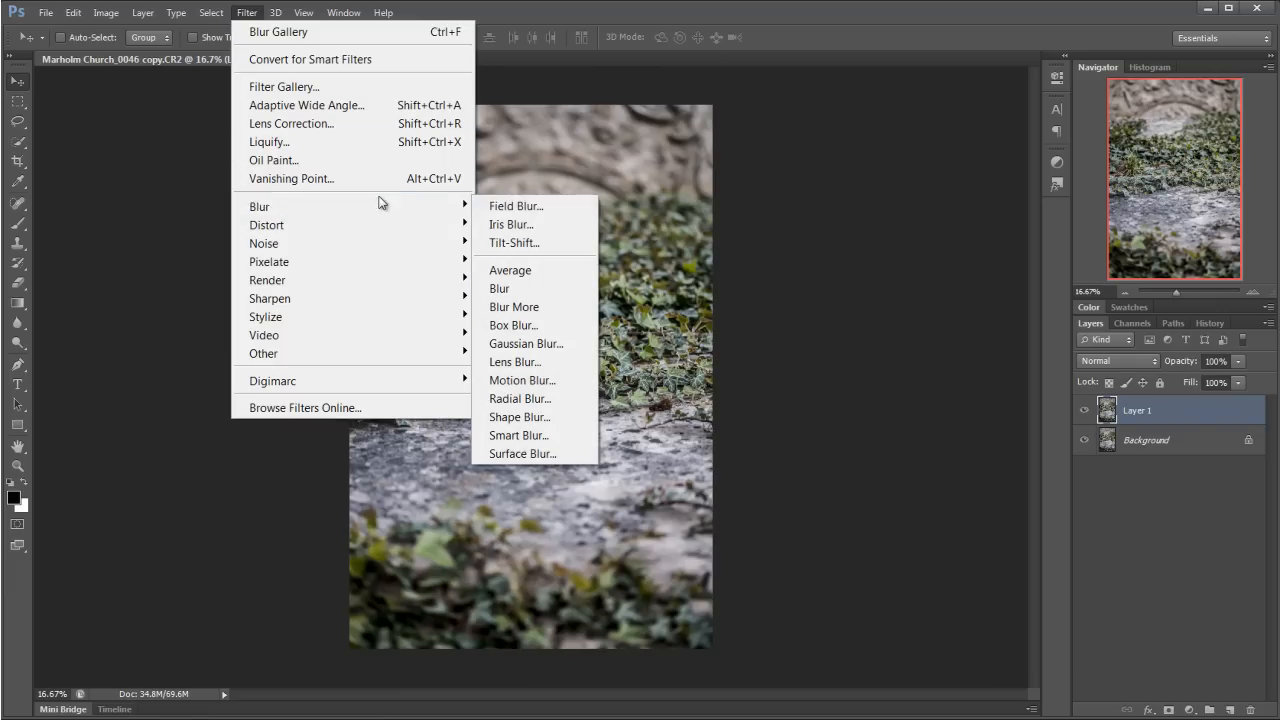
pyautogui.moveTo(300, 206)
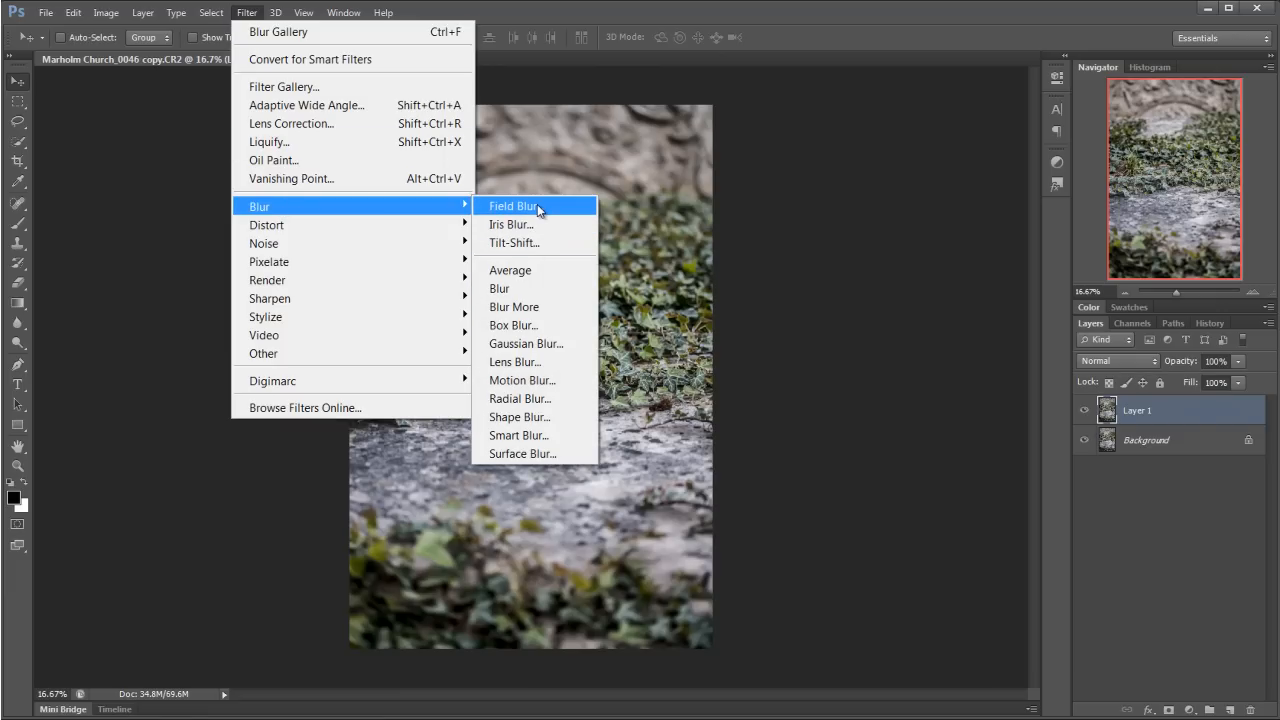
# Start a Field Blur on Layer 1 and raise the blur amount to about 69 px.
pyautogui.click(537, 206)
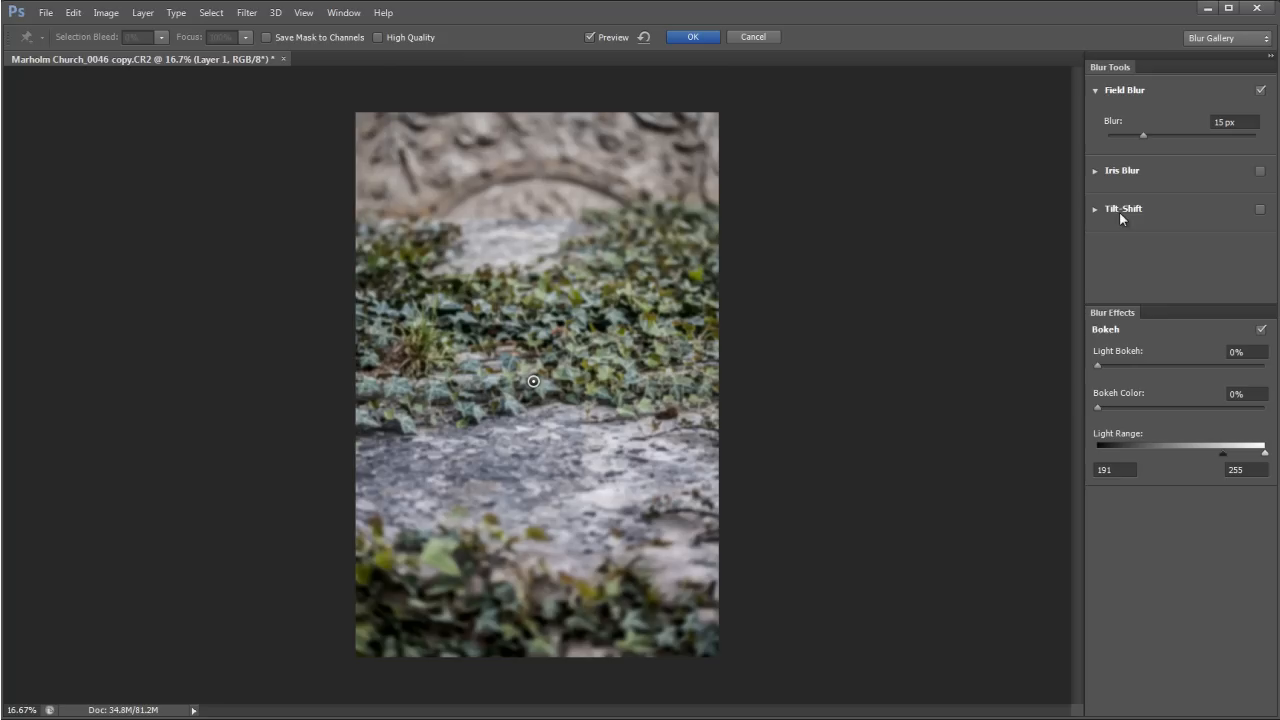
pyautogui.click(1261, 329)
pyautogui.click(1126, 314)
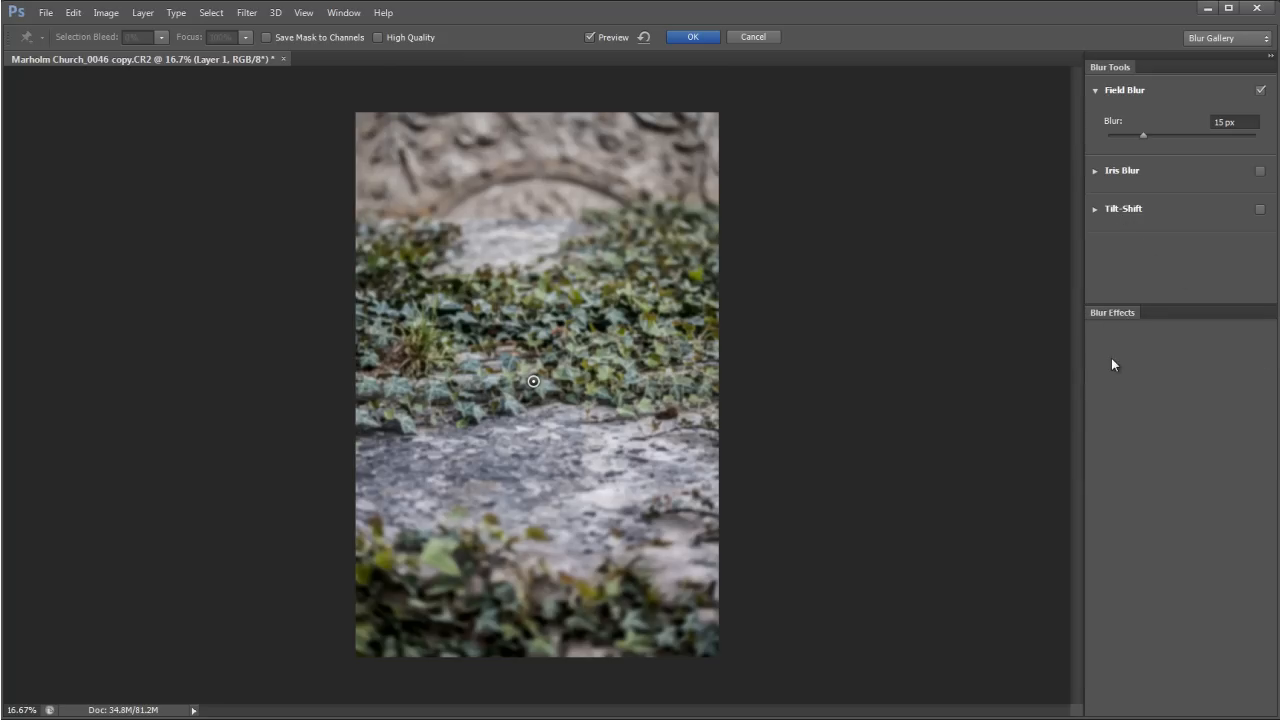
pyautogui.click(1104, 316)
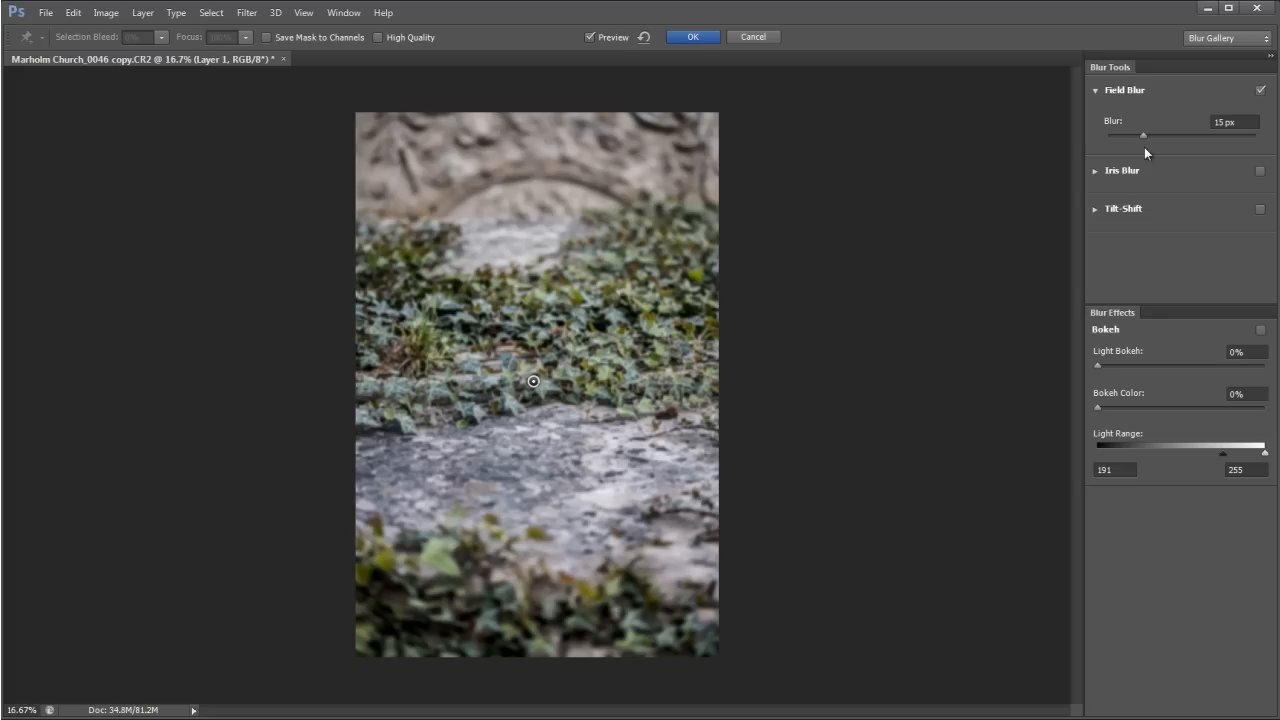
pyautogui.moveTo(1146, 135); pyautogui.dragTo(1180, 141)
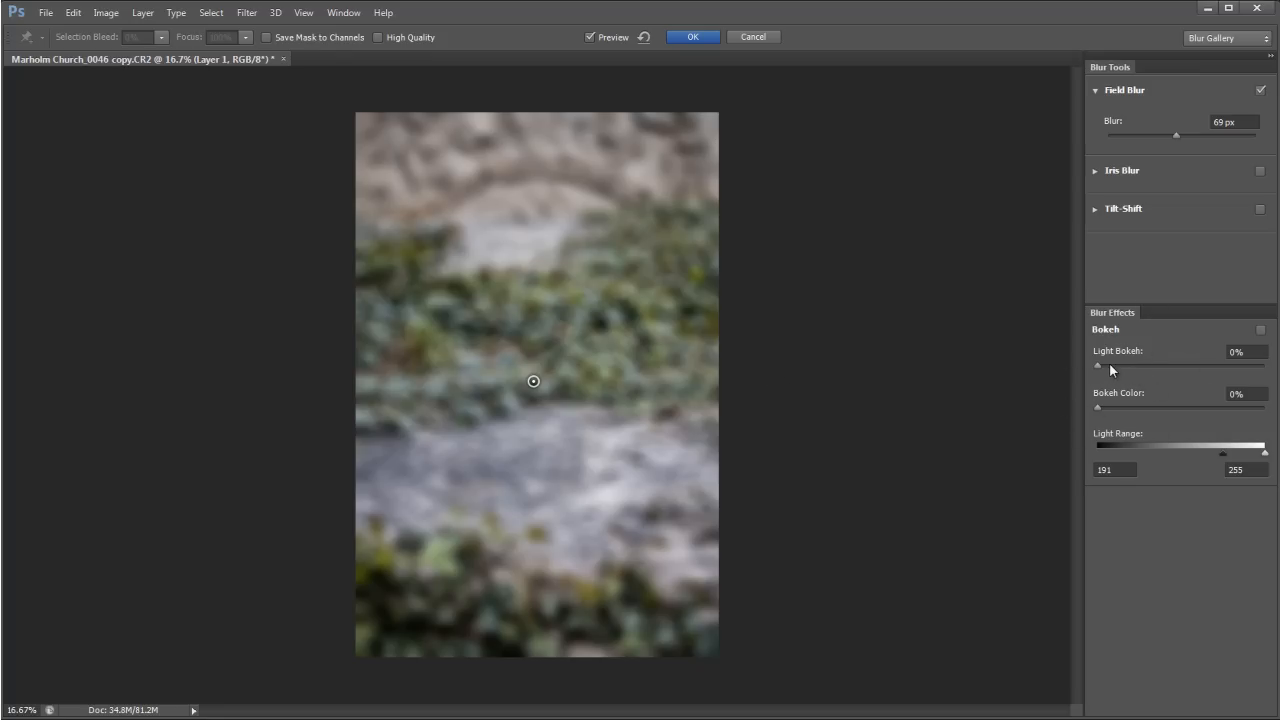
# Set Light Bokeh to 65%, enable Bokeh and raise Bokeh Color to 31%.
pyautogui.moveTo(1099, 365); pyautogui.dragTo(1206, 372)
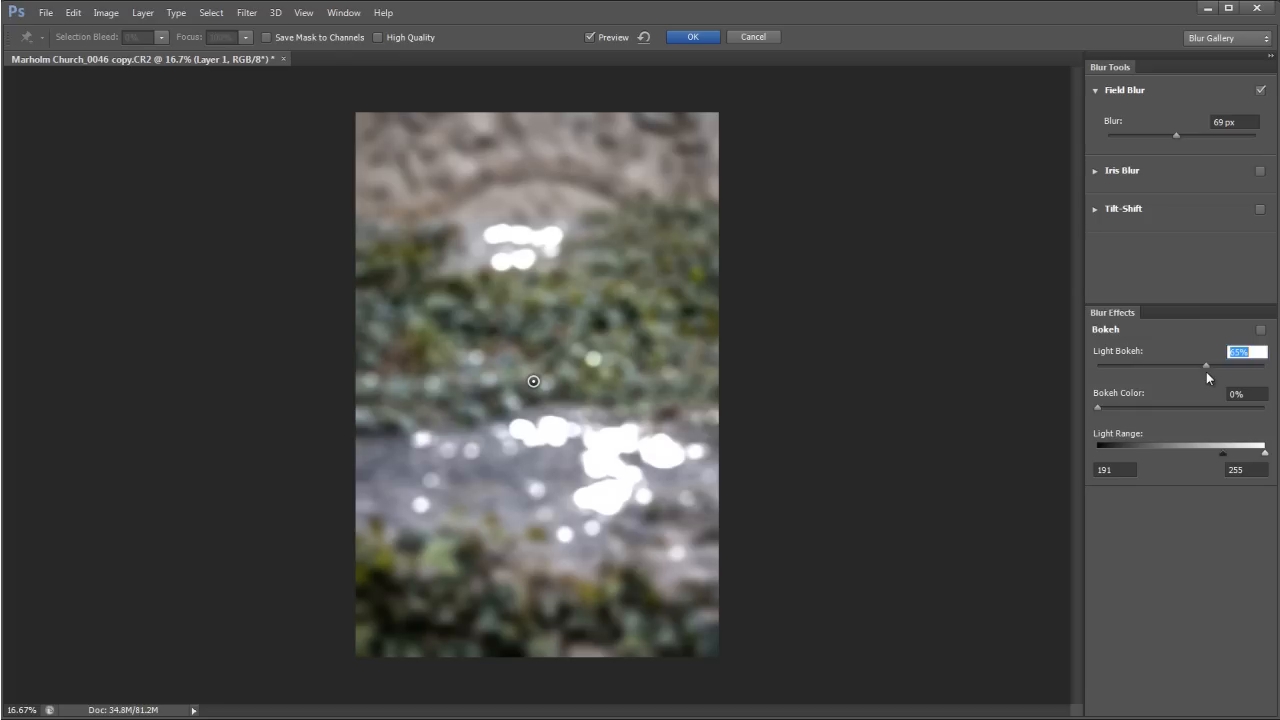
pyautogui.click(1101, 407)
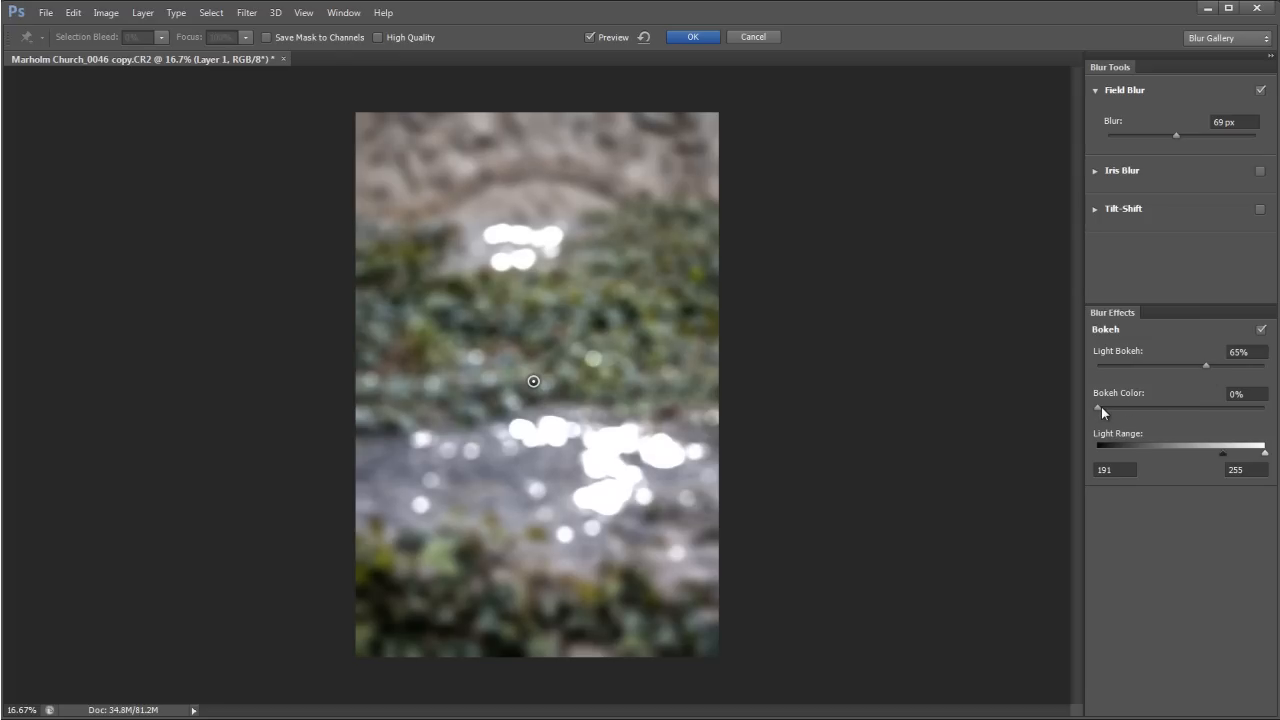
pyautogui.moveTo(1099, 405); pyautogui.dragTo(1133, 406)
# Move the Light Range handles to 42 and 51 so colourful bokeh circles cover the blur.
pyautogui.moveTo(1223, 454); pyautogui.dragTo(1121, 454)
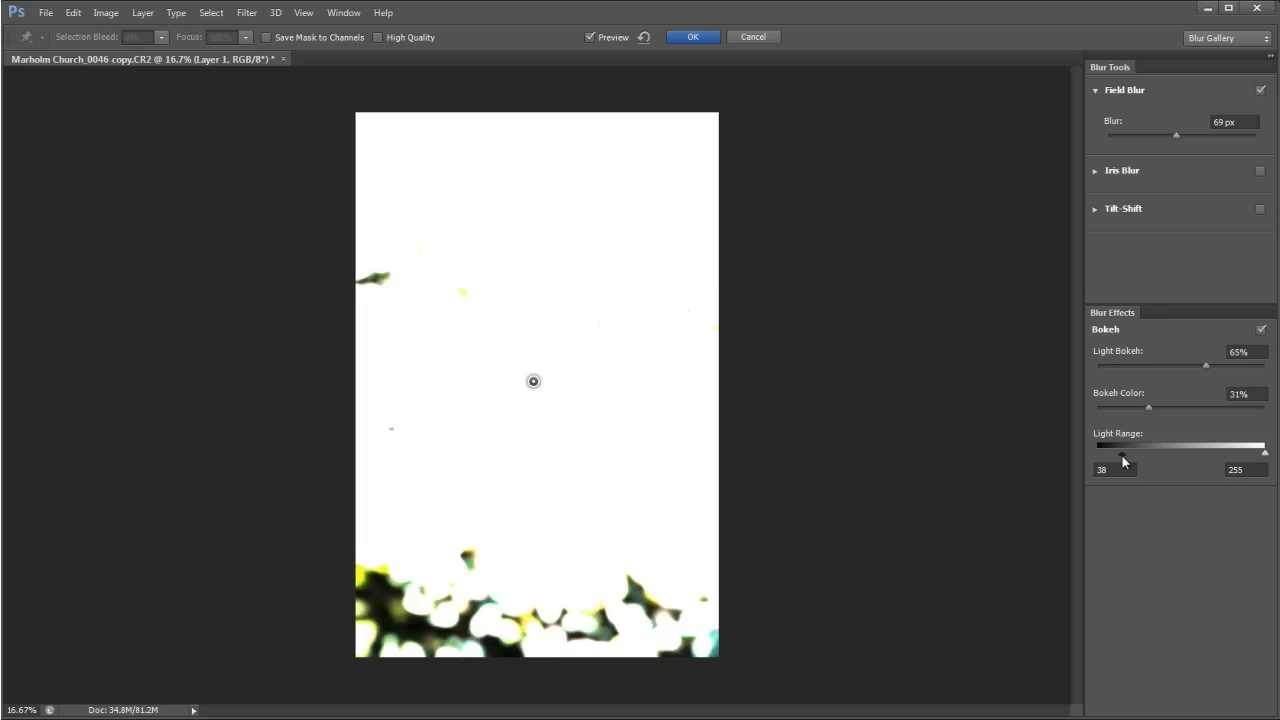
pyautogui.moveTo(1121, 455); pyautogui.dragTo(1124, 455)
pyautogui.moveTo(1266, 454); pyautogui.dragTo(1130, 455)
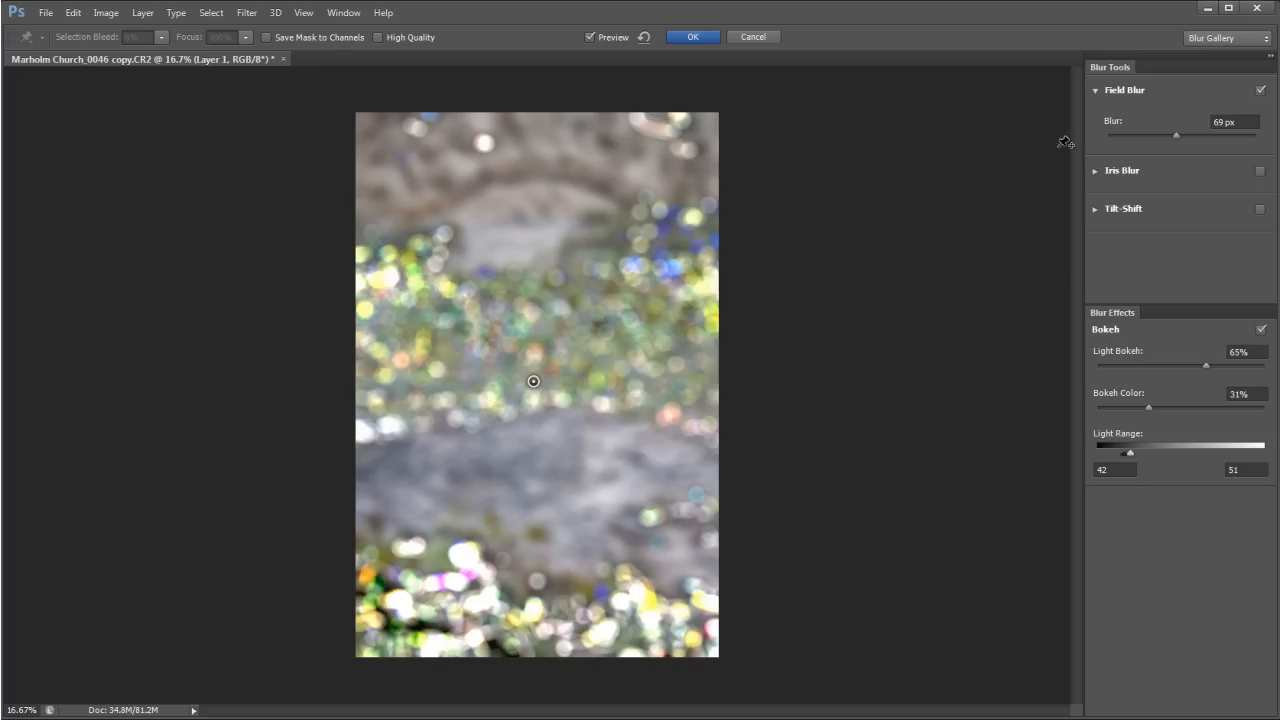
# Apply the Field Blur, turning Layer 1 into a colourful bokeh version of the ivy photo.
pyautogui.click(692, 40)
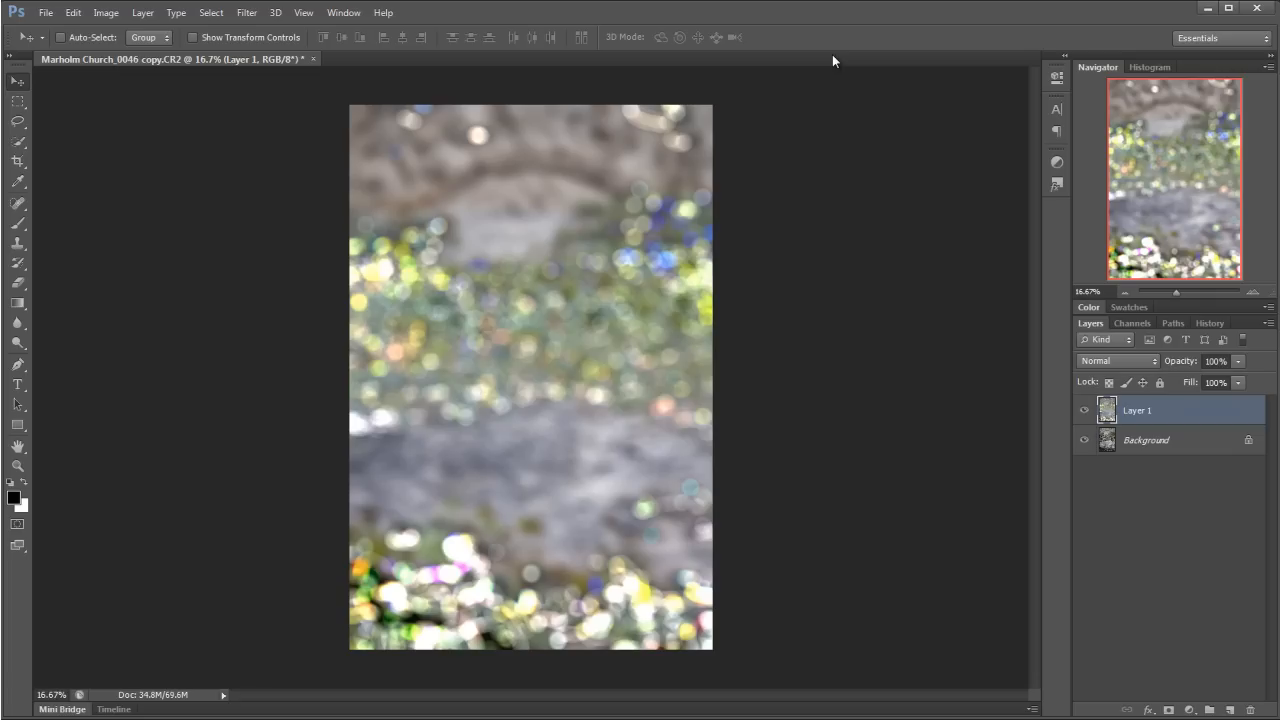
# Blend Layer 1 in Multiply and toggle its visibility to compare with the Background.
pyautogui.click(1141, 363)
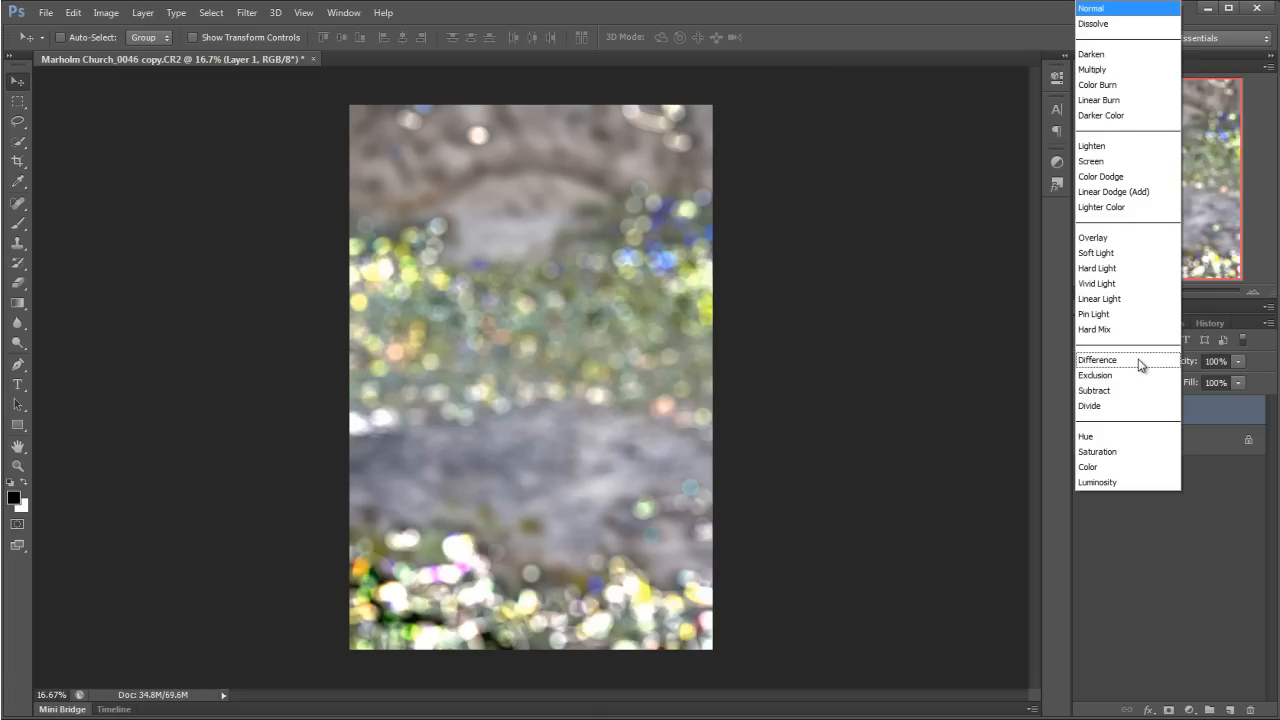
pyautogui.click(1115, 70)
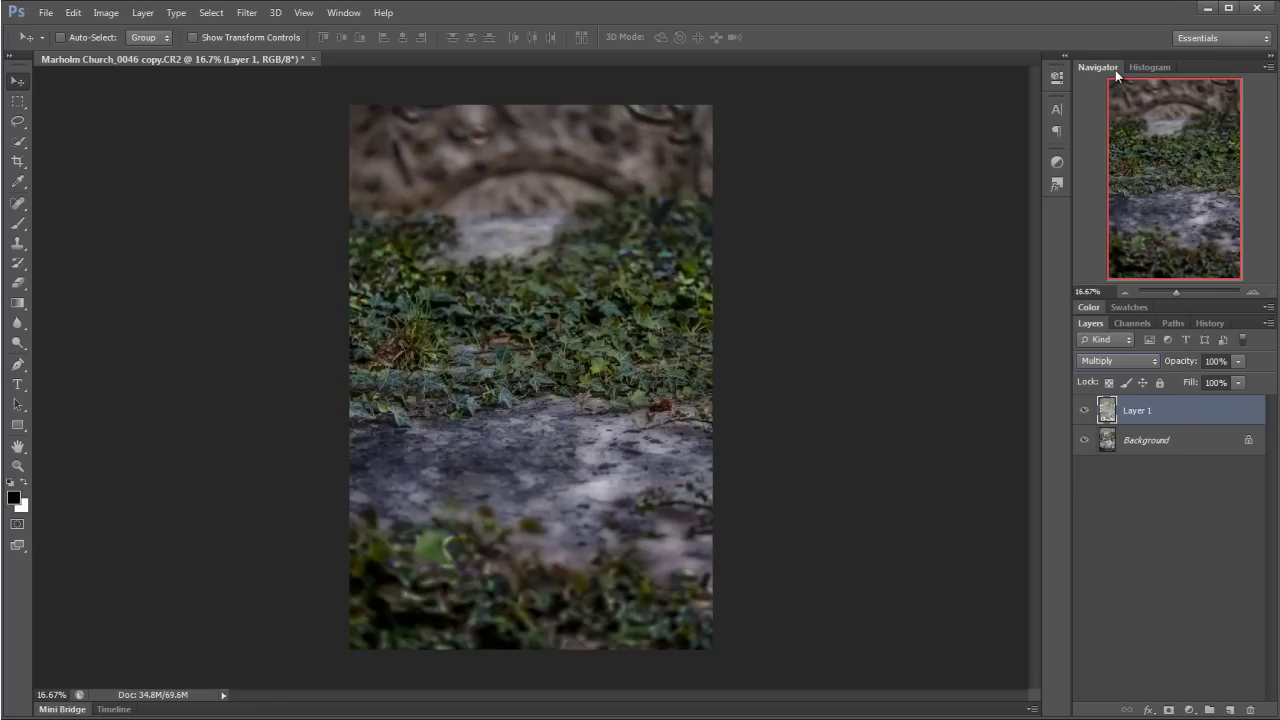
pyautogui.click(1084, 412)
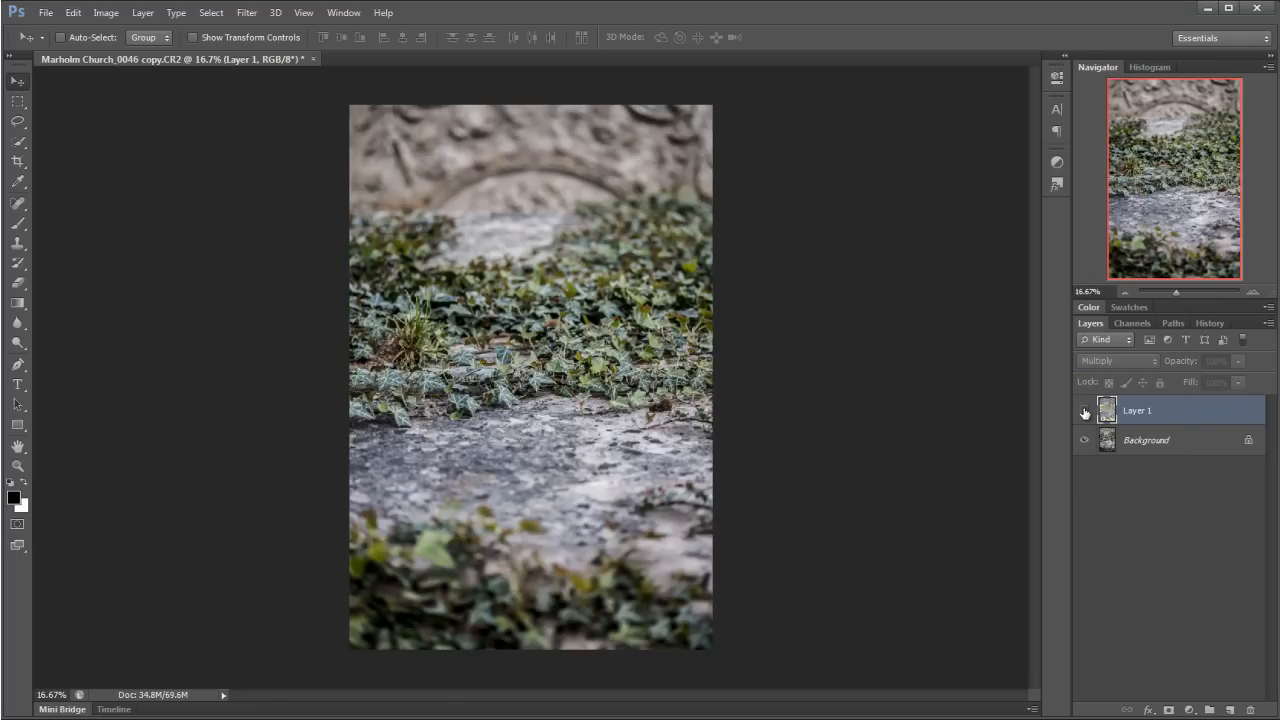
pyautogui.click(1084, 412)
pyautogui.click(1084, 412)
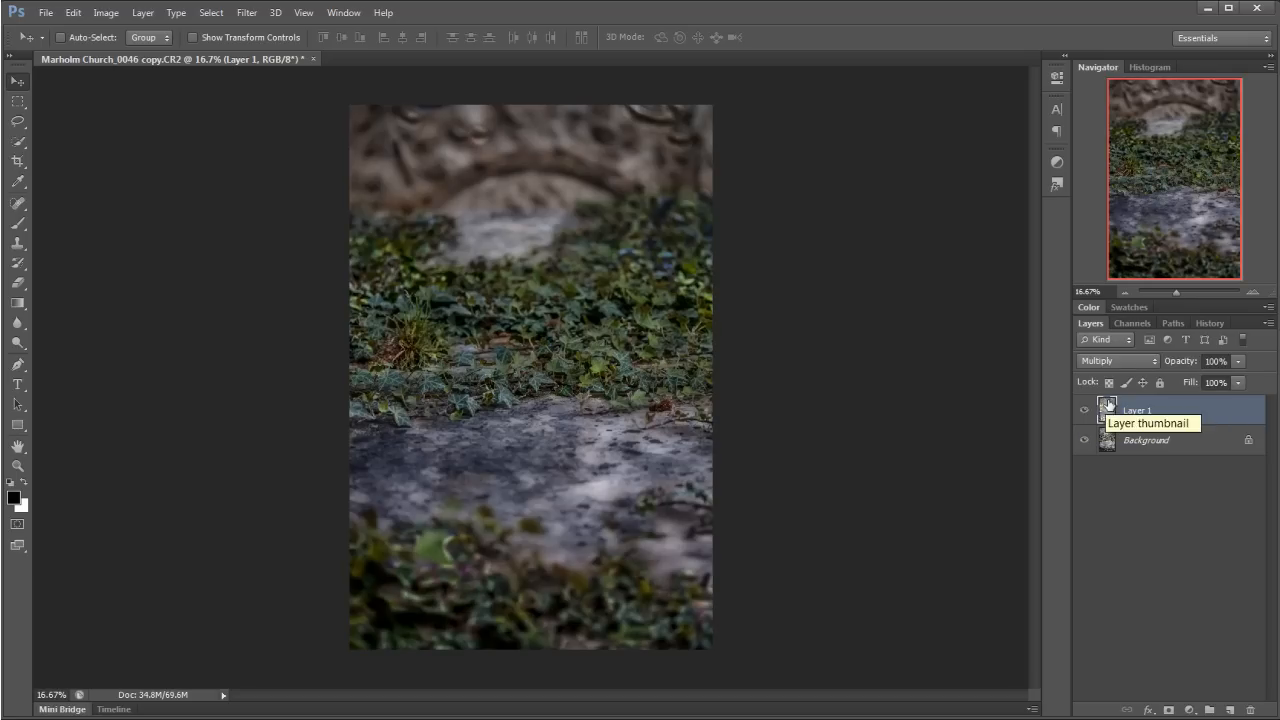
# Try Color Burn on Layer 1 at 38% opacity and compare with the layer hidden.
pyautogui.click(1117, 361)
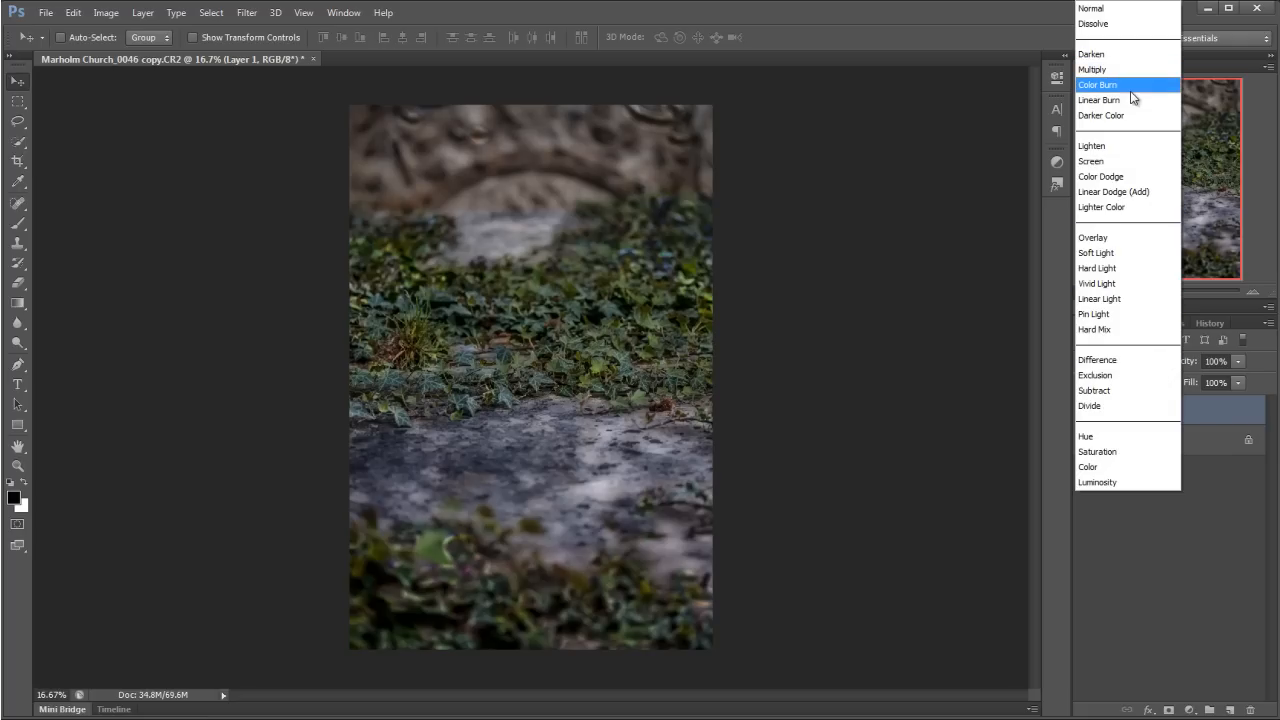
pyautogui.click(1130, 87)
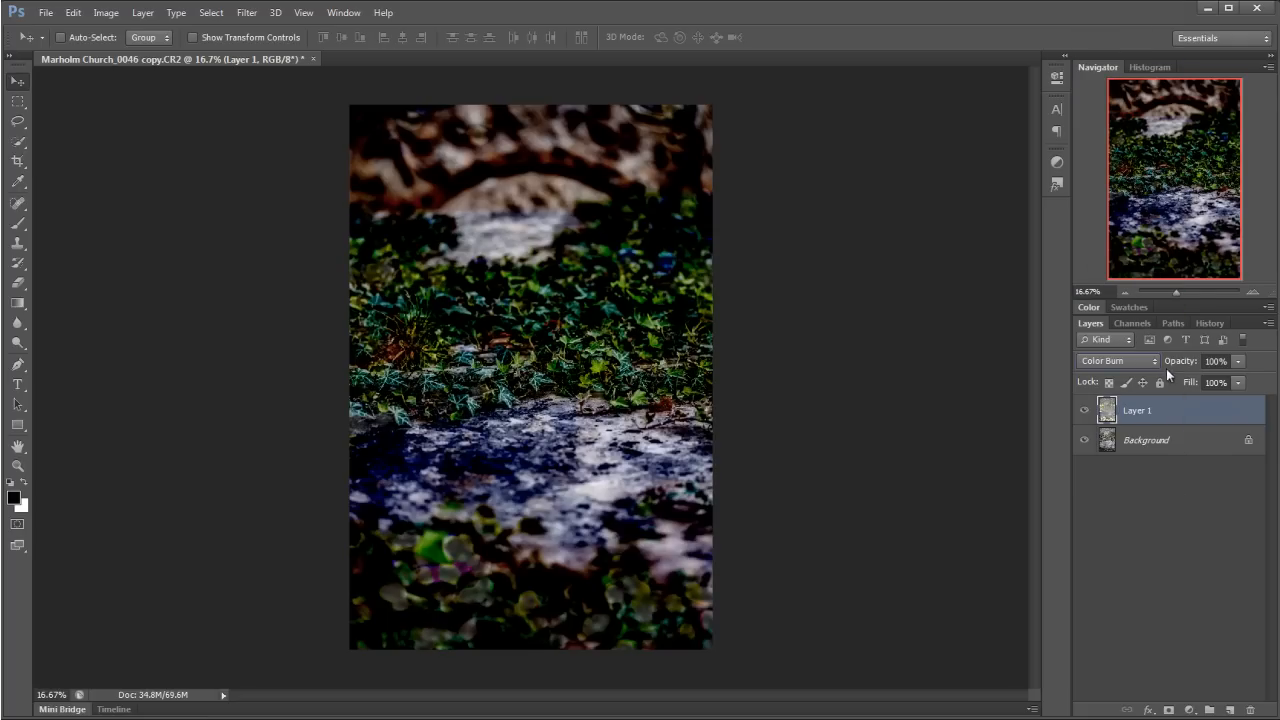
pyautogui.moveTo(1177, 366); pyautogui.dragTo(1137, 361)
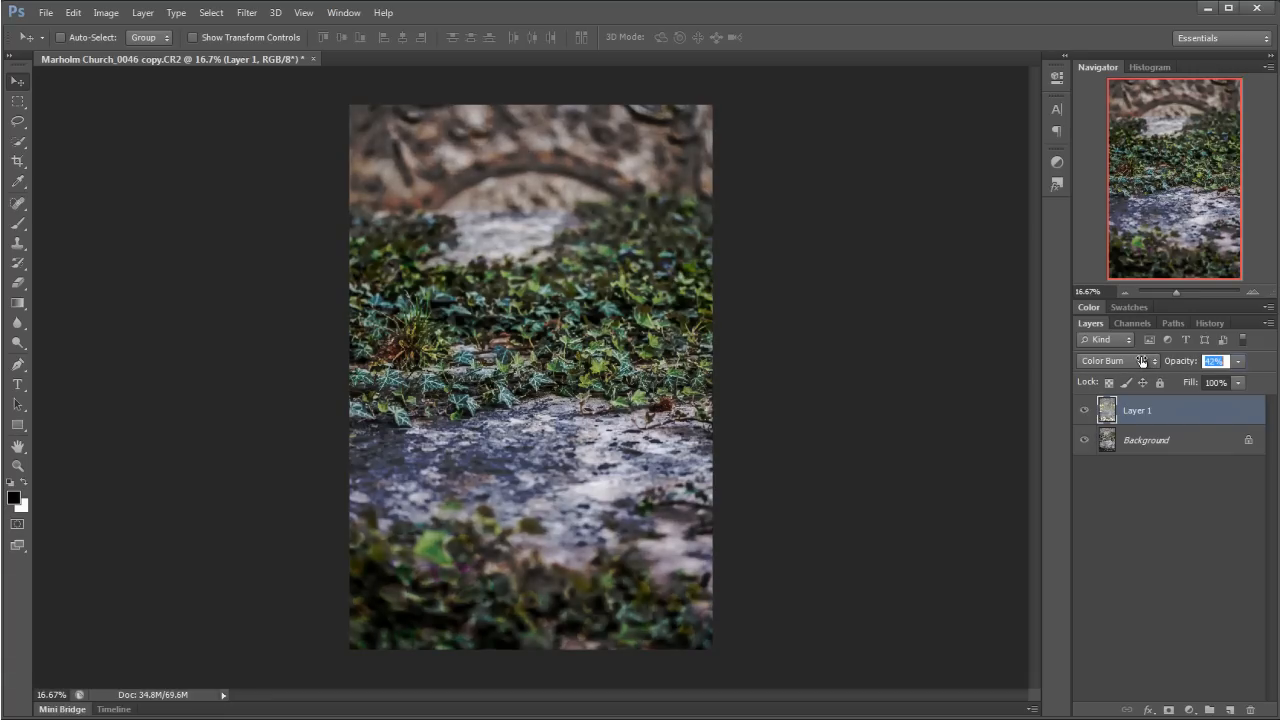
pyautogui.moveTo(1137, 361); pyautogui.dragTo(1140, 361)
pyautogui.click(1084, 412)
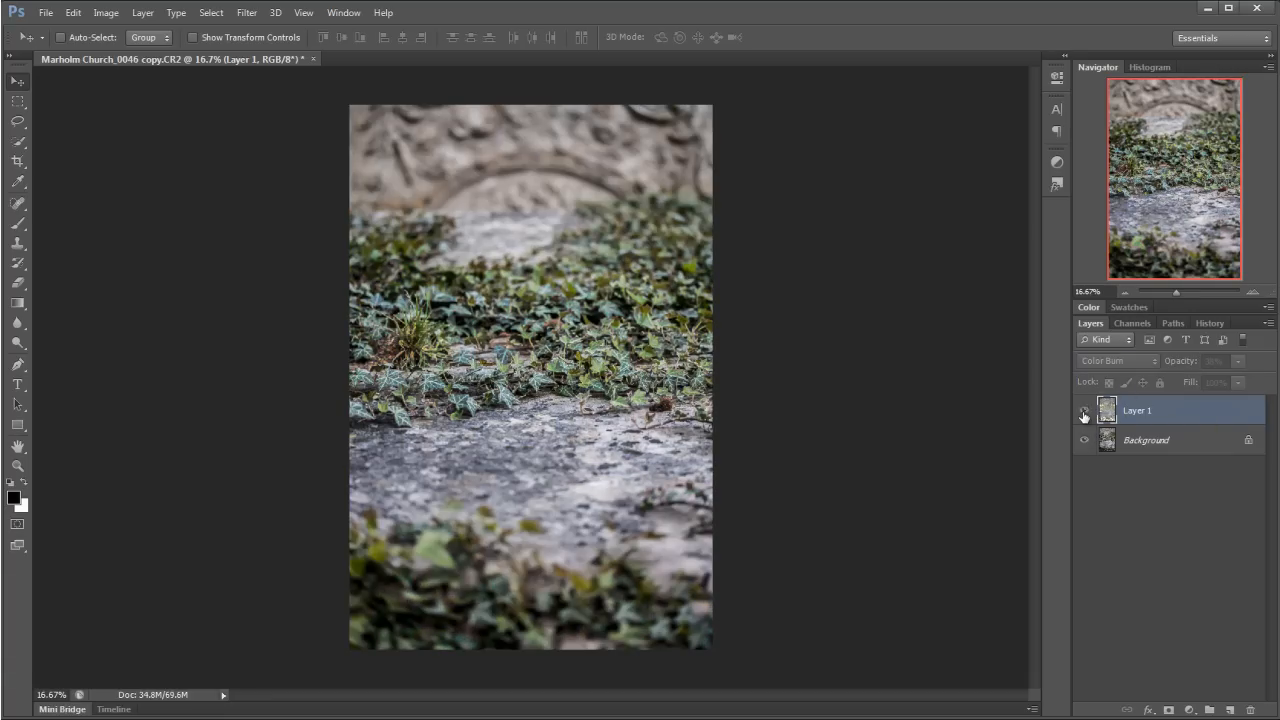
pyautogui.click(1084, 412)
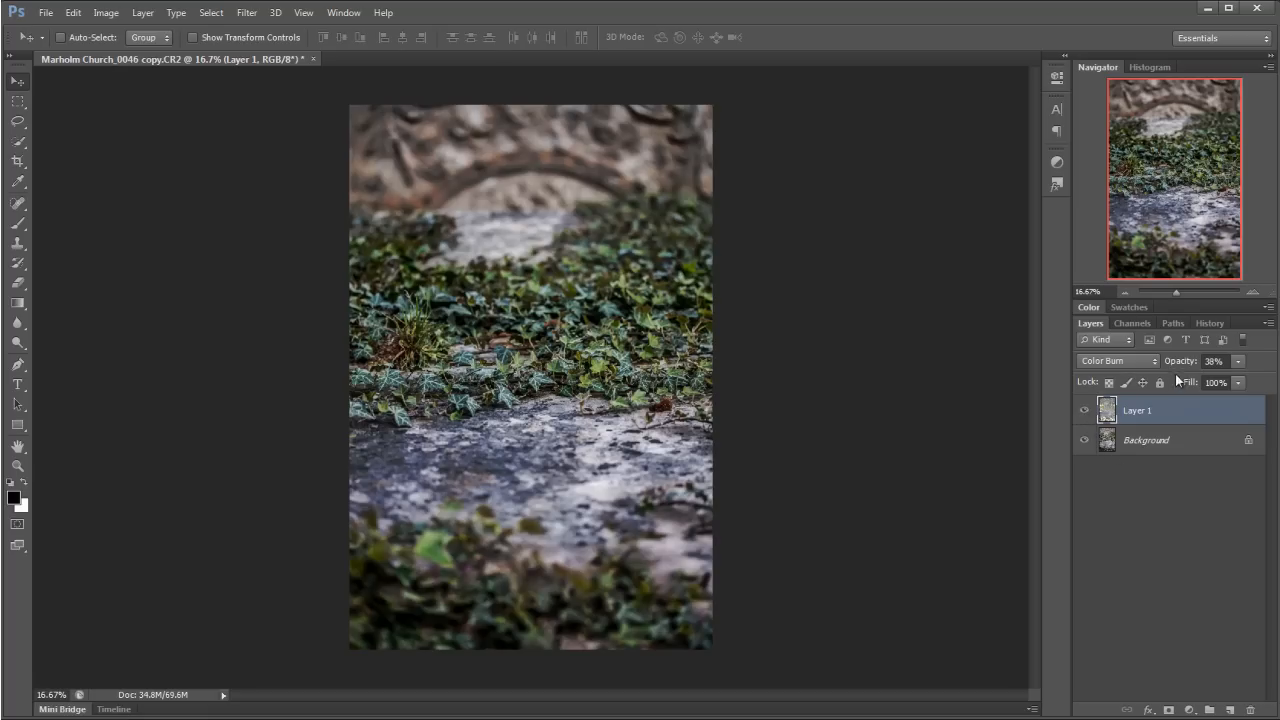
# Return Layer 1 to Multiply at 100% opacity and check the difference by toggling it.
pyautogui.click(1135, 361)
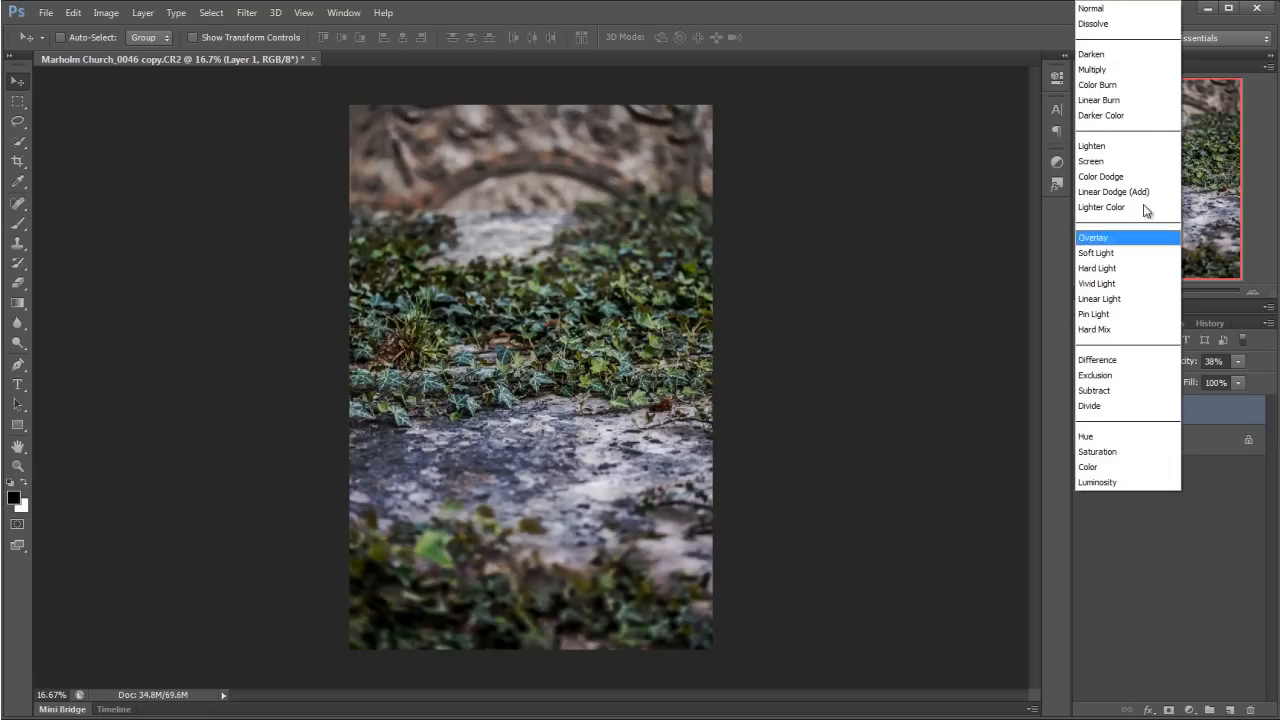
pyautogui.click(1150, 74)
pyautogui.click(1213, 361)
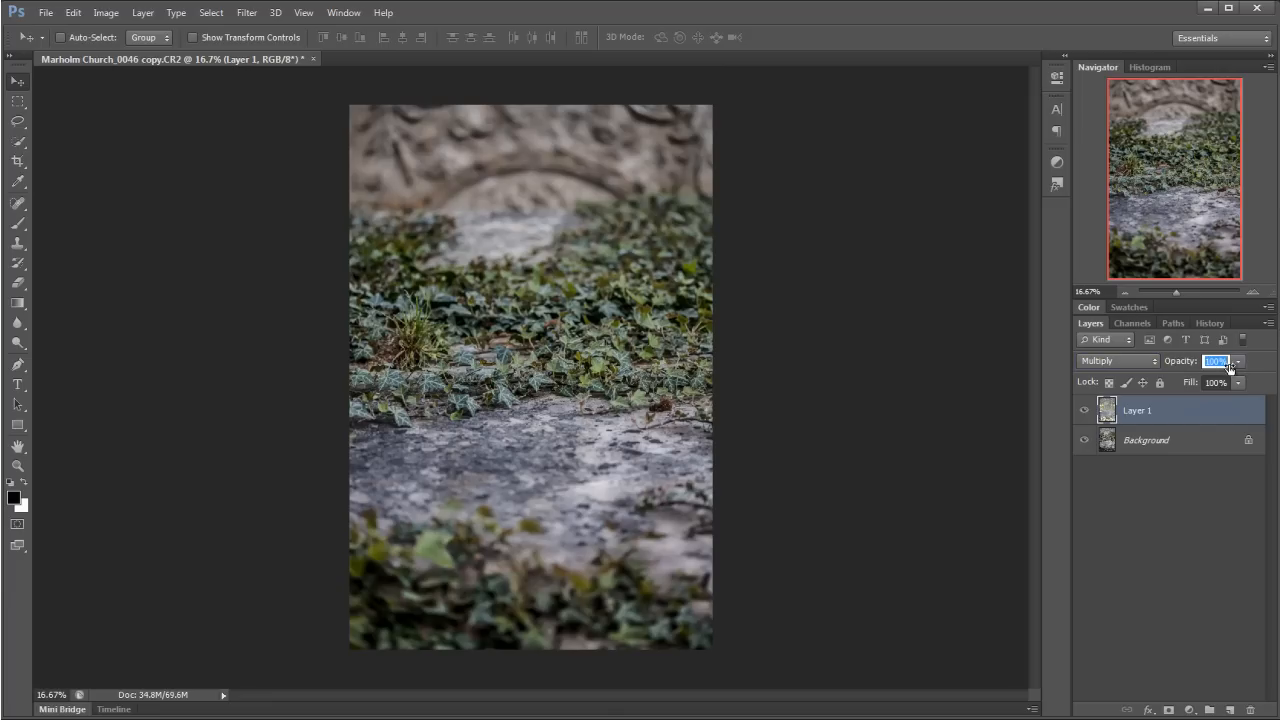
pyautogui.write('100')
pyautogui.press('Return')
pyautogui.click(1085, 411)
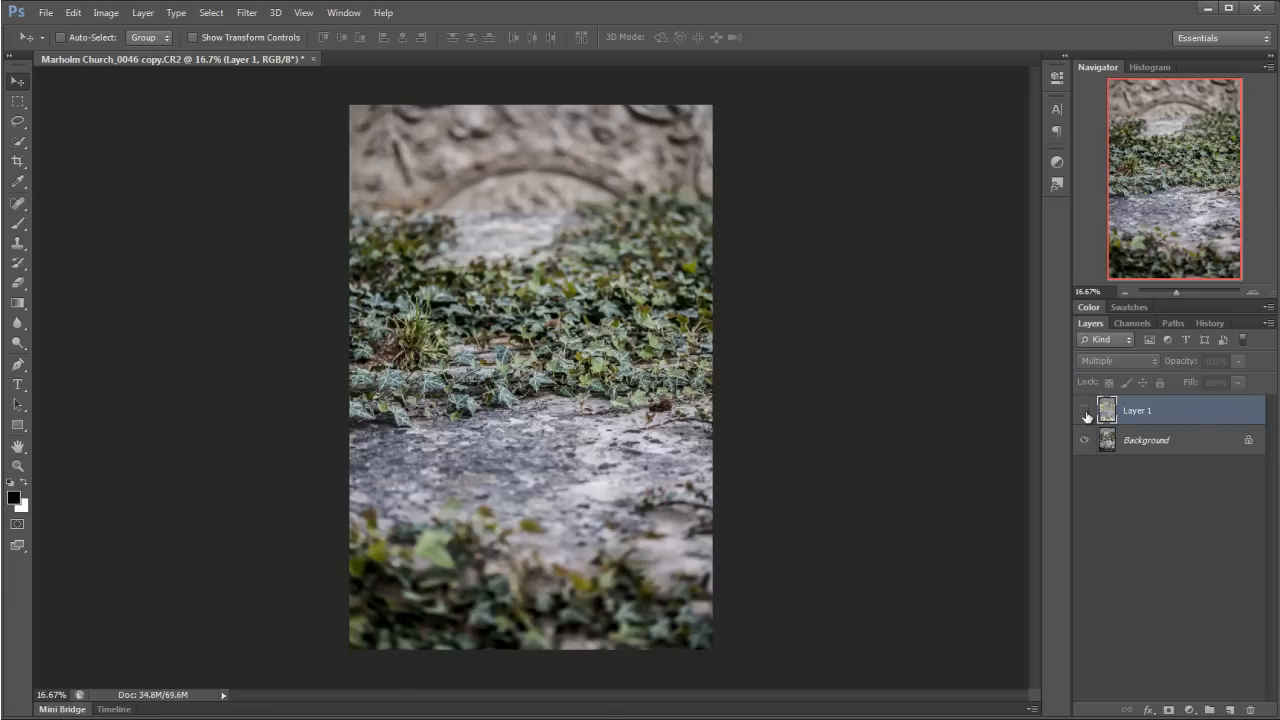
pyautogui.click(1085, 411)
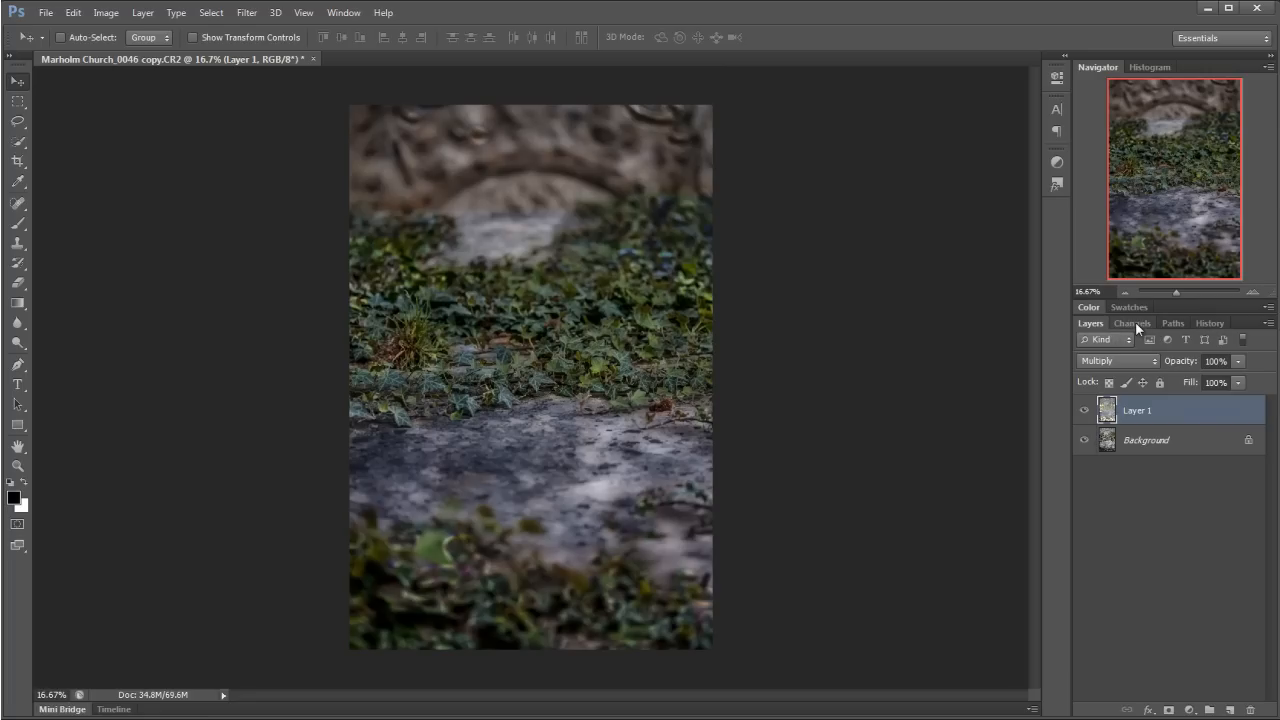
# Inspect the Red, Green and Blue channels of the composite, then return to RGB and the Layers list.
pyautogui.click(1136, 324)
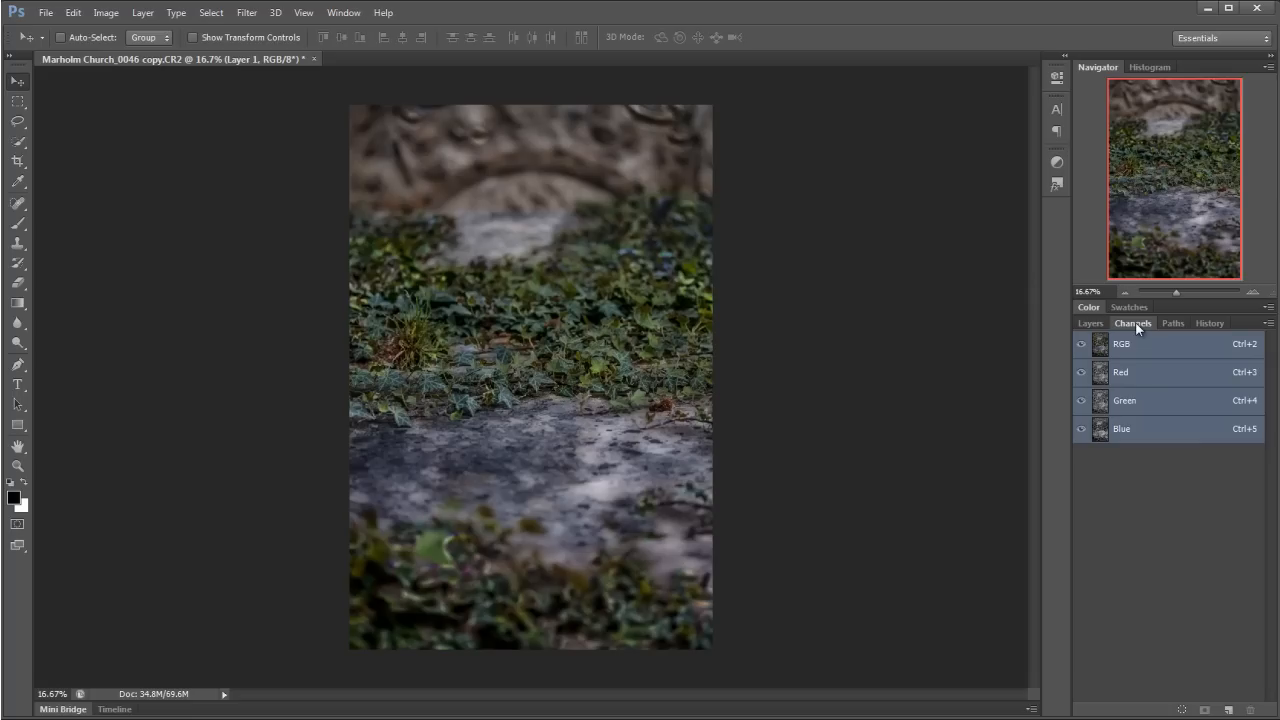
pyautogui.click(344, 13)
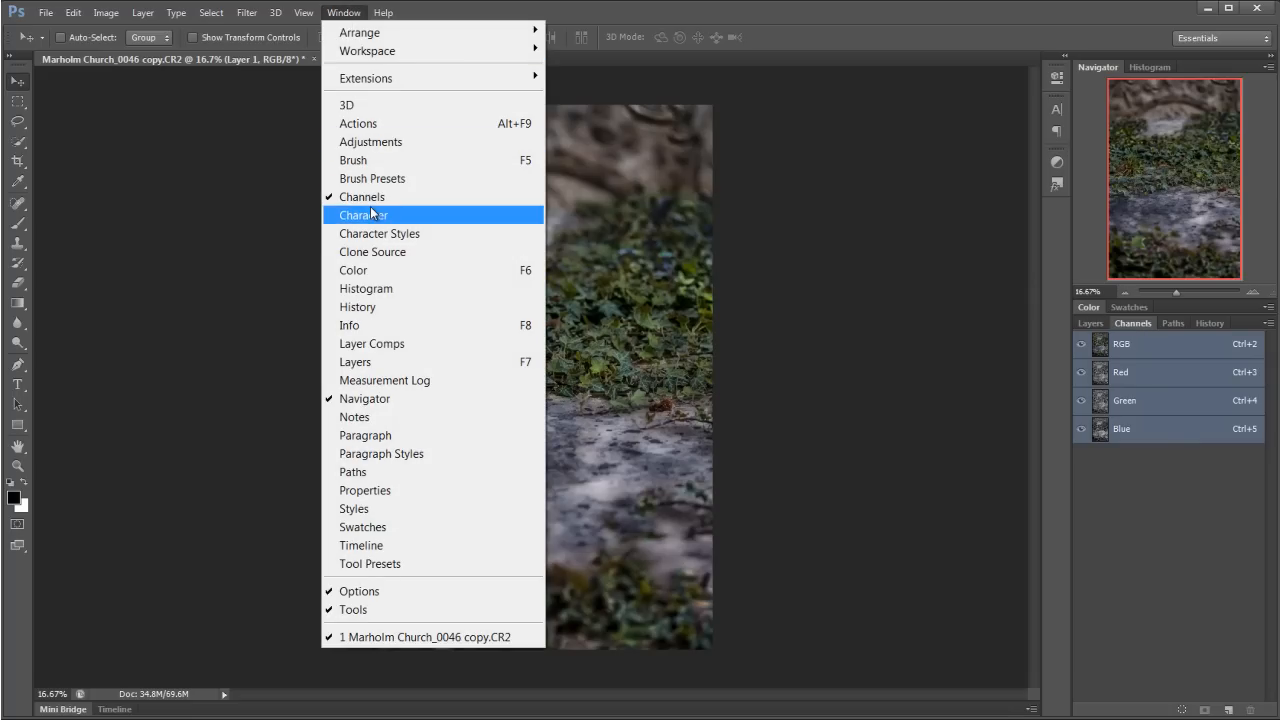
pyautogui.click(748, 21)
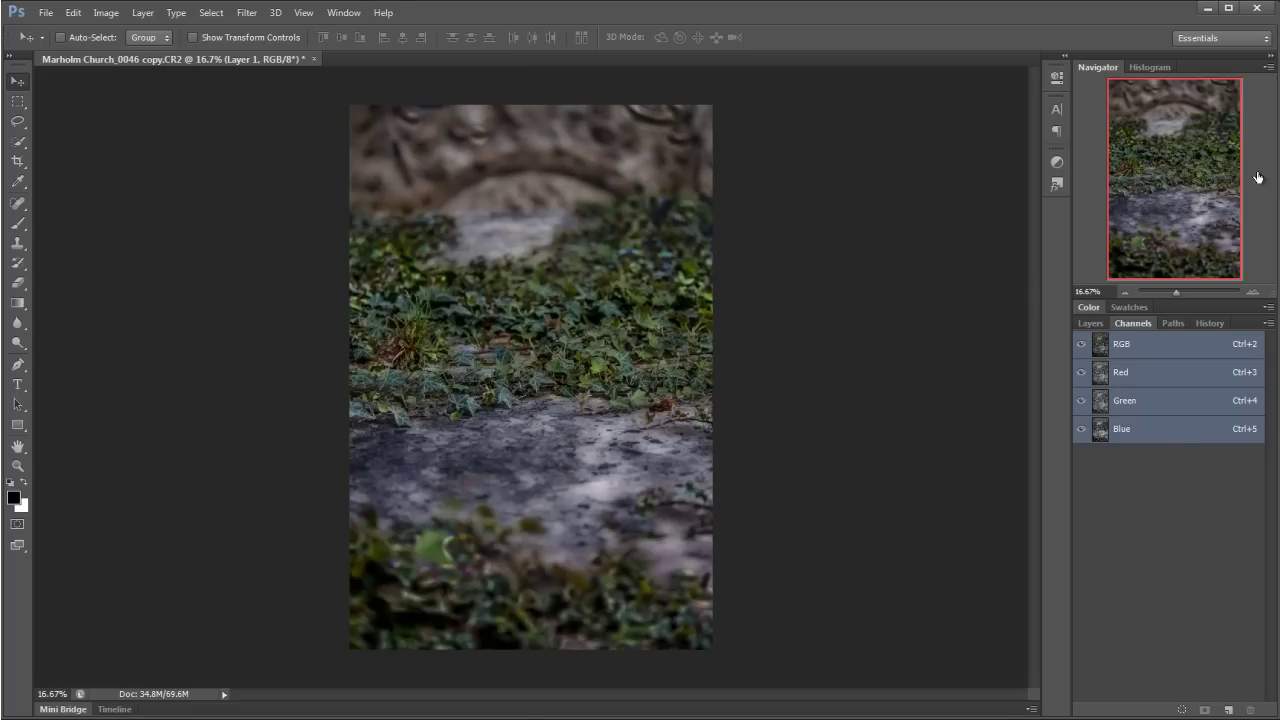
pyautogui.click(1165, 376)
pyautogui.click(1165, 402)
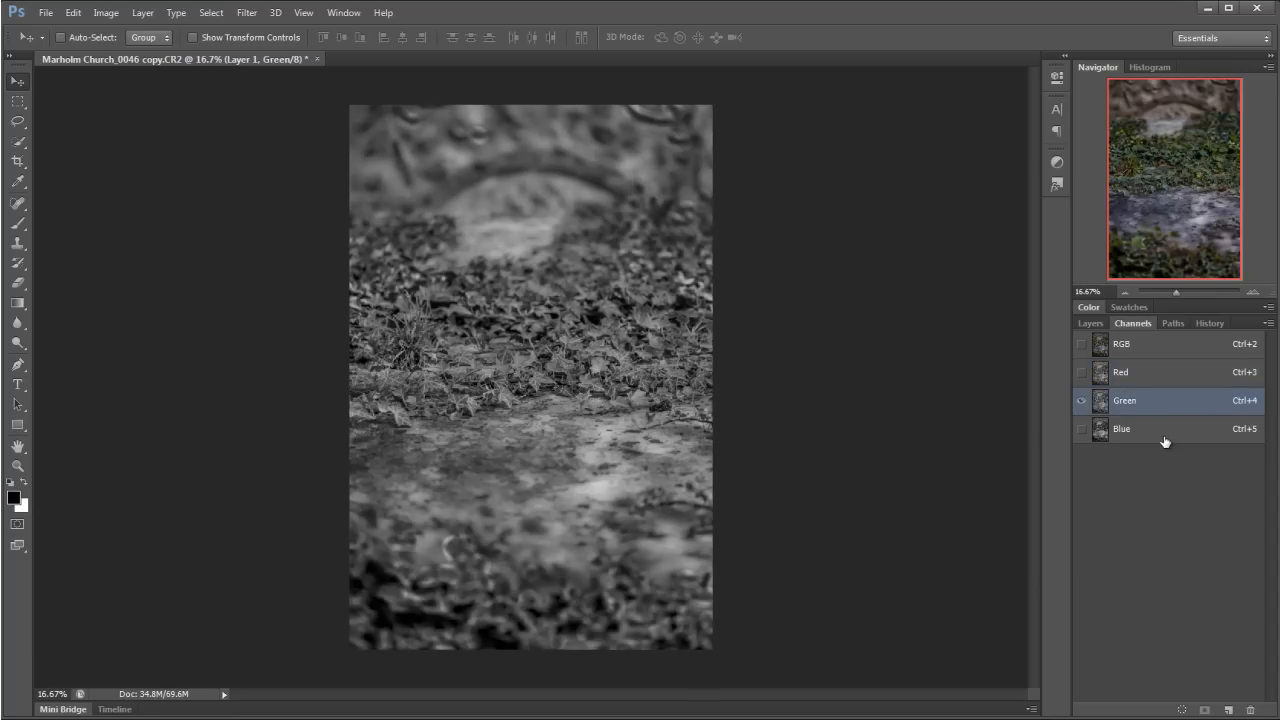
pyautogui.click(1165, 430)
pyautogui.click(1152, 348)
pyautogui.click(1092, 324)
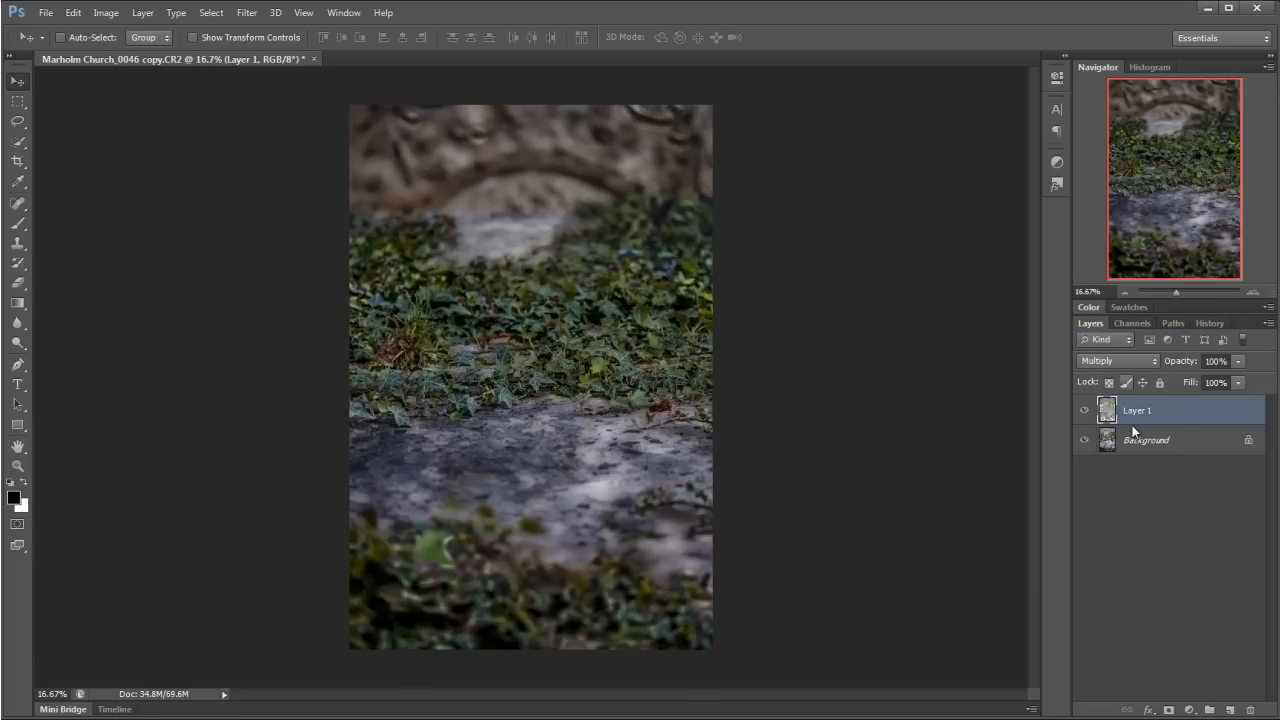
# Hide the Background, inspect Layer 1's channels and leave the Red channel shown alone in greyscale.
pyautogui.click(1084, 440)
pyautogui.click(1084, 440)
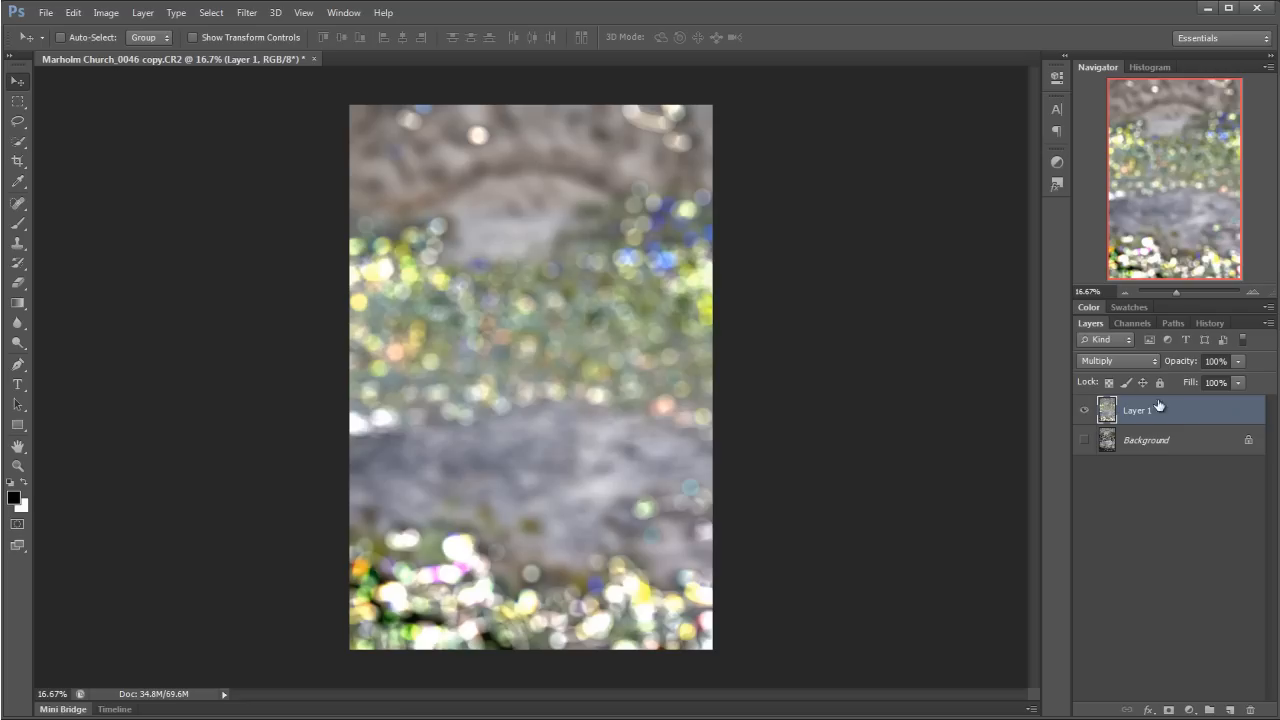
pyautogui.click(1133, 323)
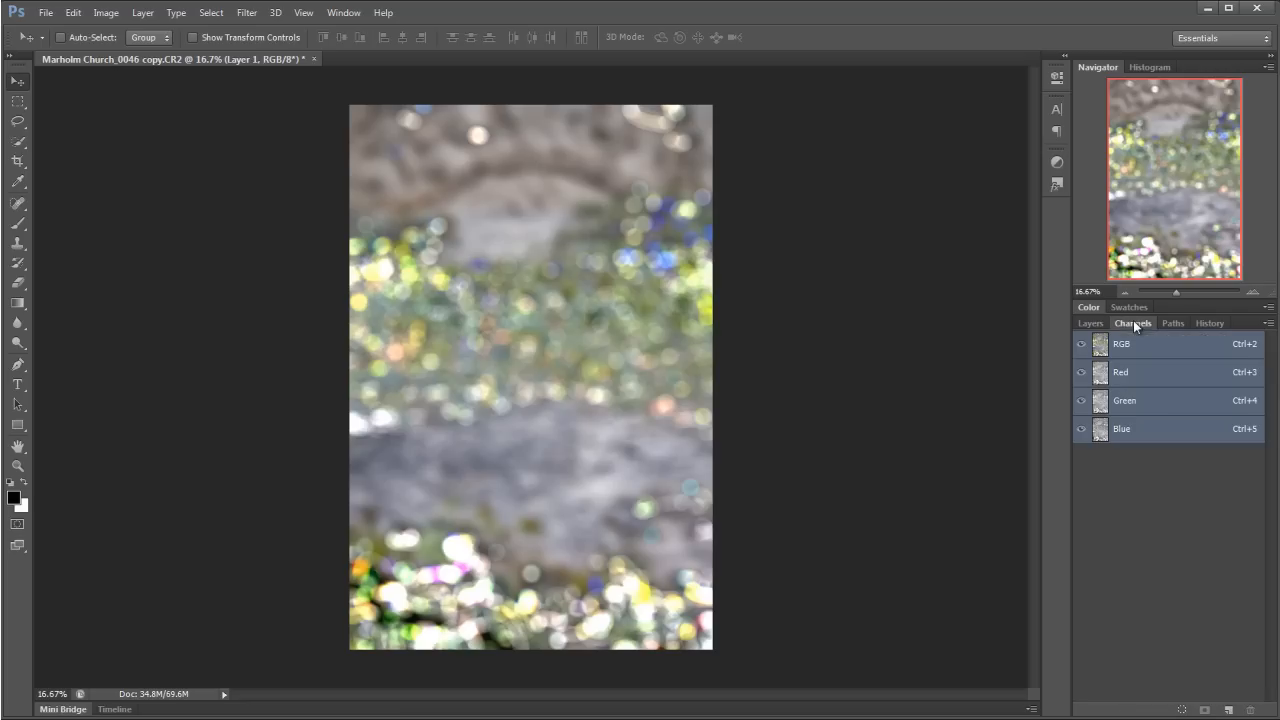
pyautogui.click(1143, 371)
pyautogui.click(1150, 400)
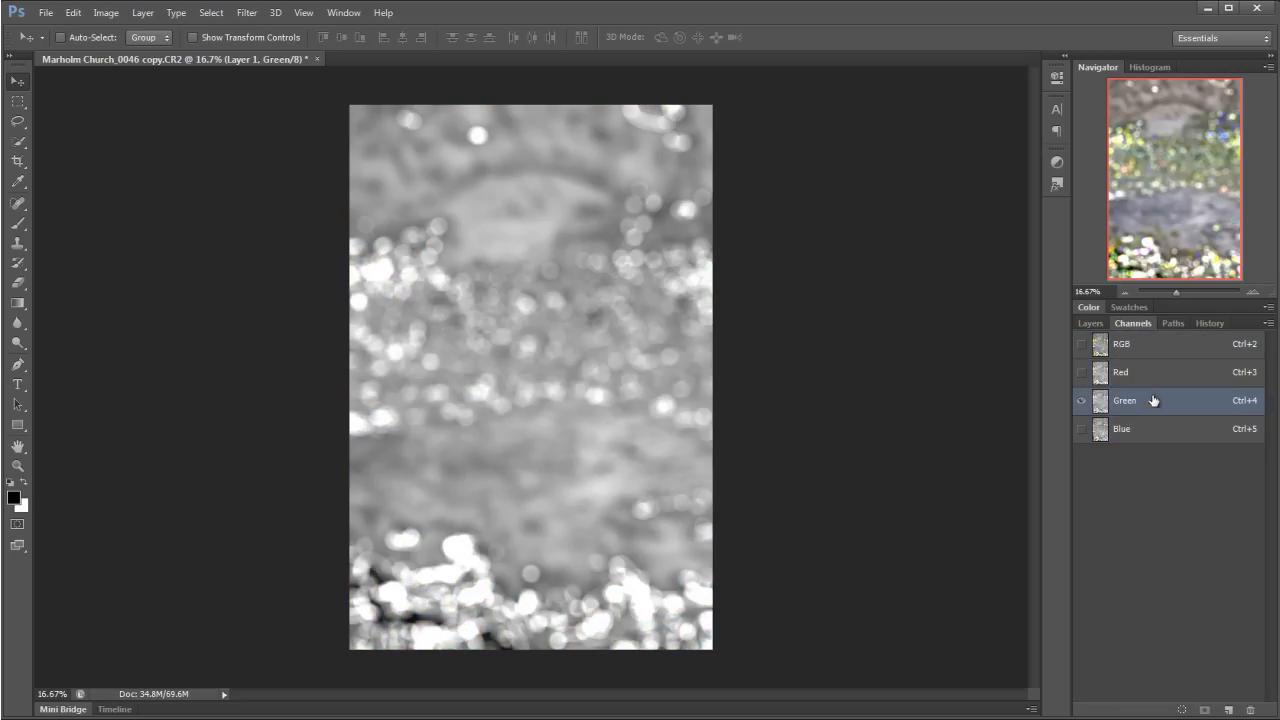
pyautogui.click(1152, 432)
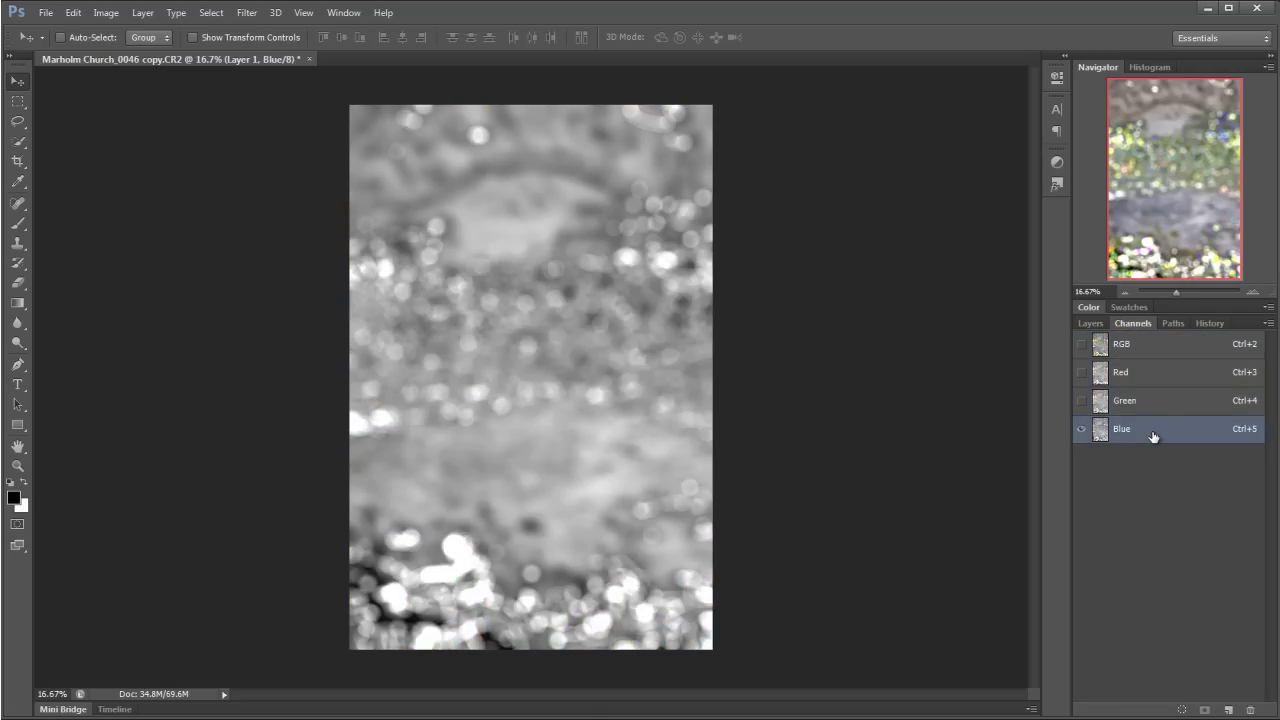
pyautogui.click(1116, 376)
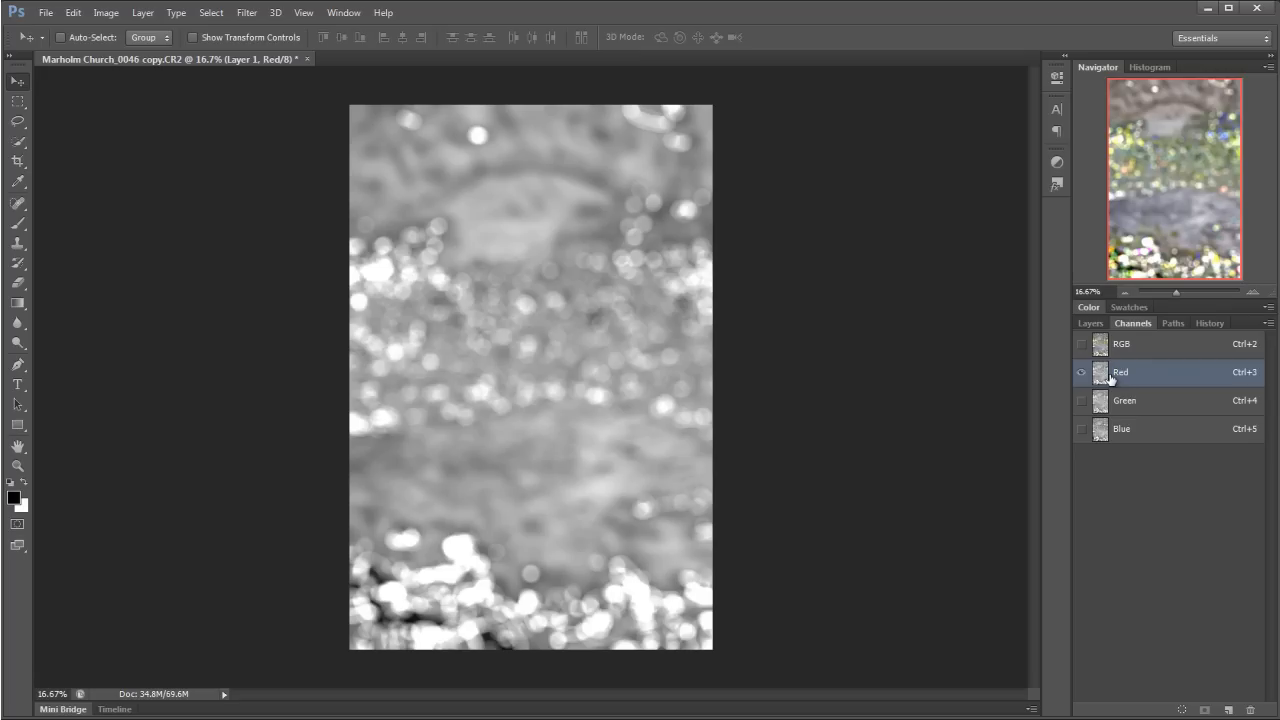
pyautogui.moveTo(1102, 378); pyautogui.dragTo(1103, 381)
# Load the Red channel as a selection, return to RGB and make the Background visible again.
pyautogui.keyDown('ctrl'); pyautogui.click(1102, 378); pyautogui.keyUp('ctrl')
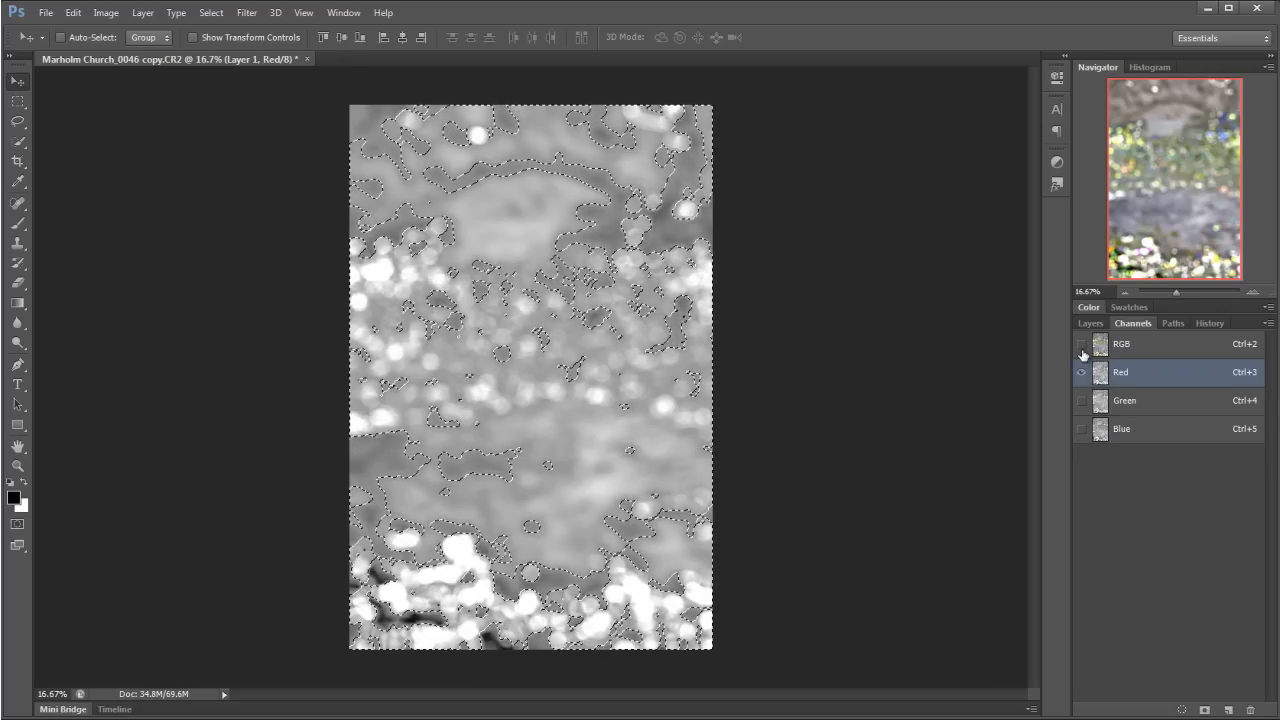
pyautogui.click(1155, 346)
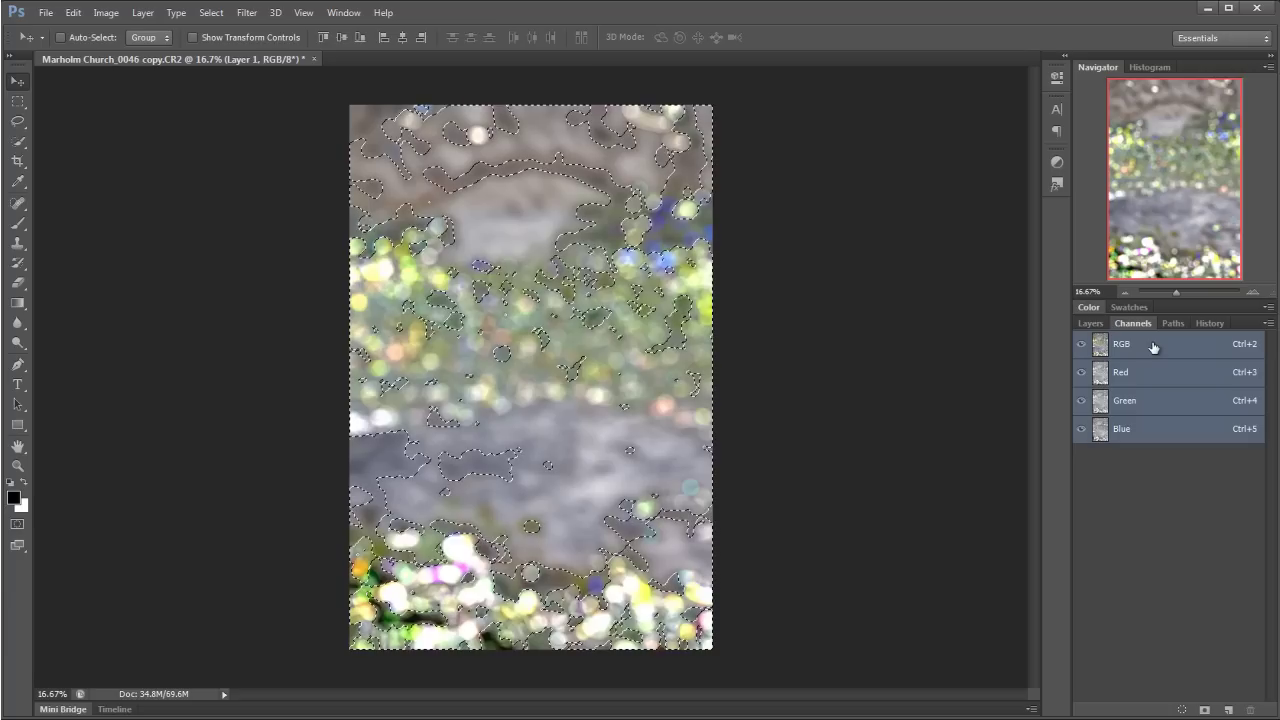
pyautogui.click(1090, 323)
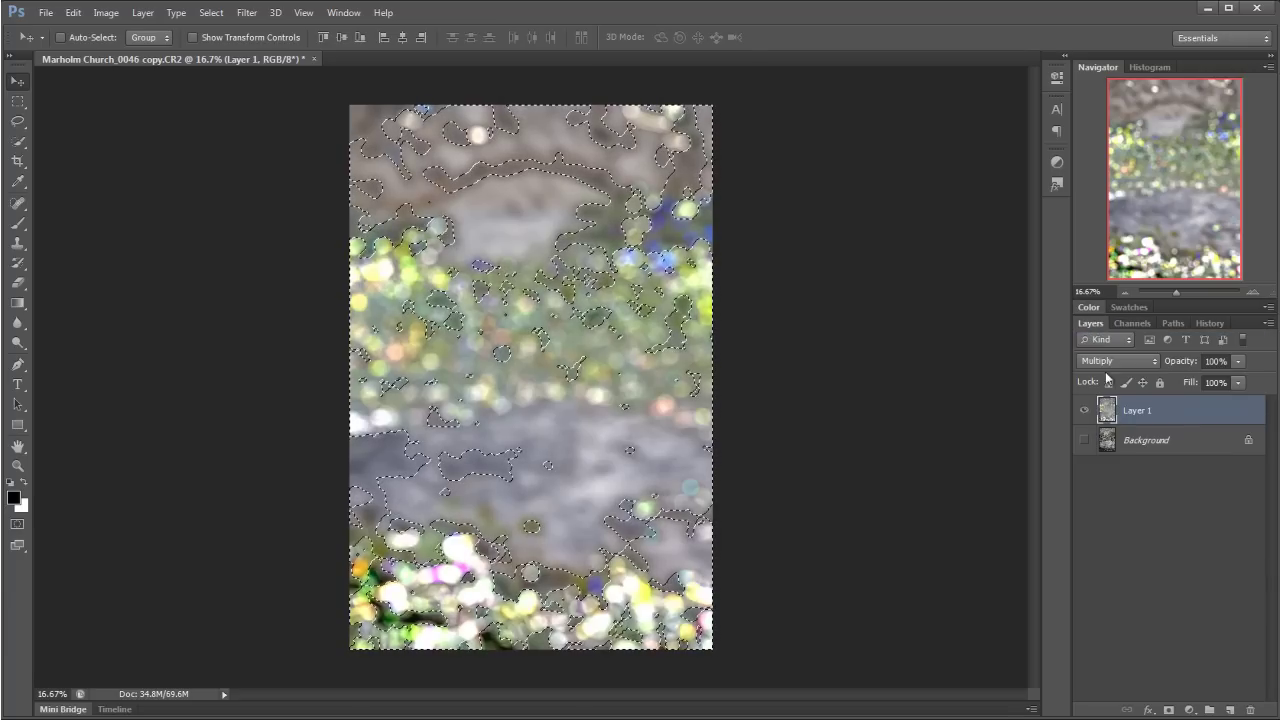
pyautogui.click(1085, 440)
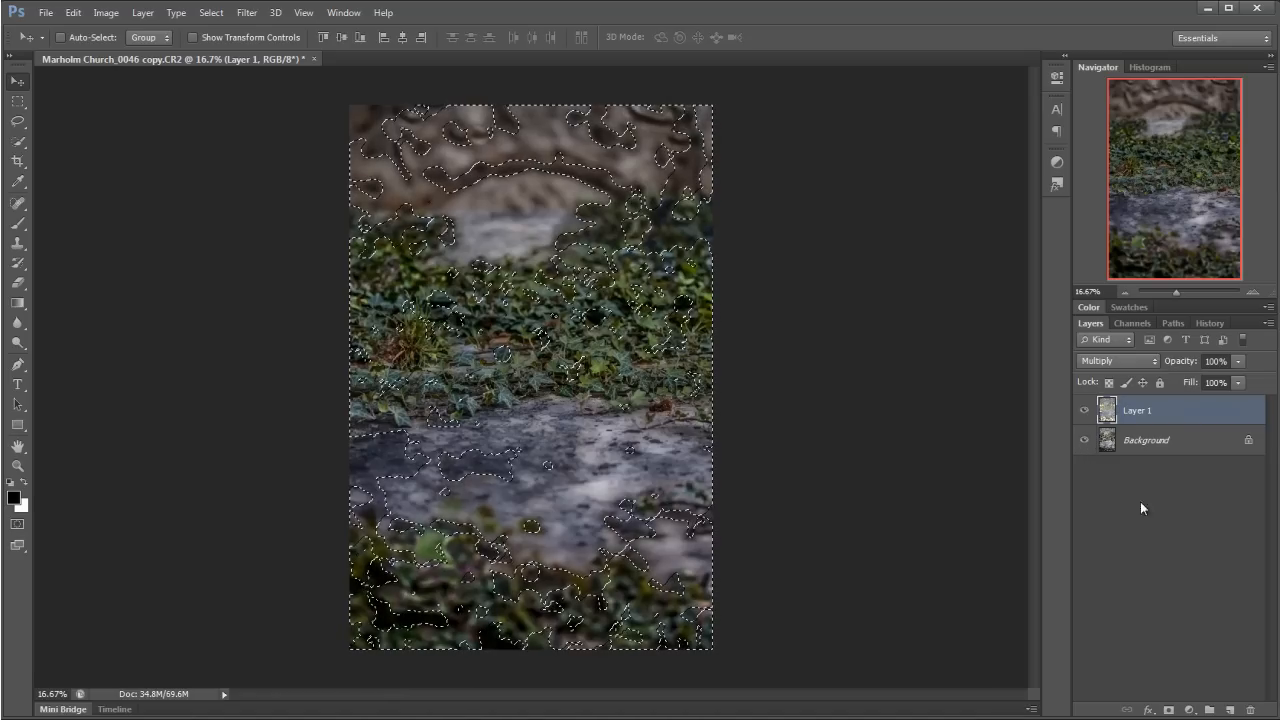
# Add a Hue/Saturation adjustment layer on the red-channel mask and raise Saturation to about +43.
pyautogui.click(1189, 710)
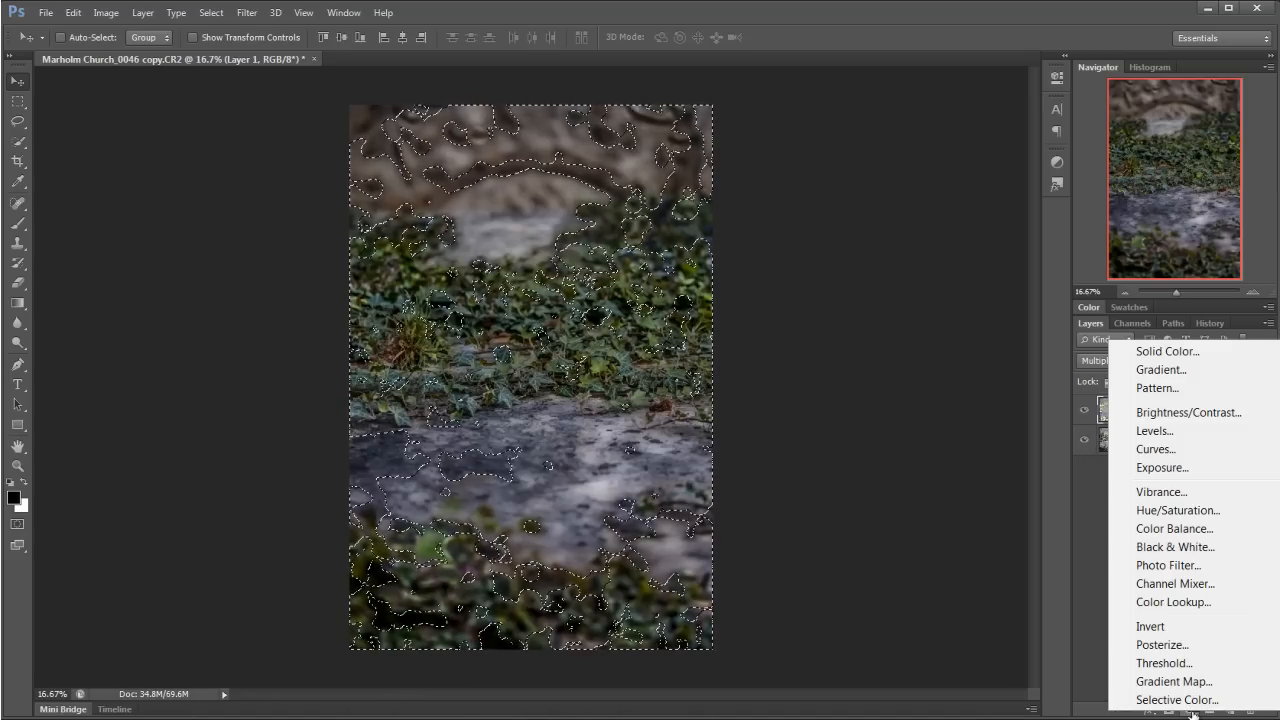
pyautogui.click(1193, 510)
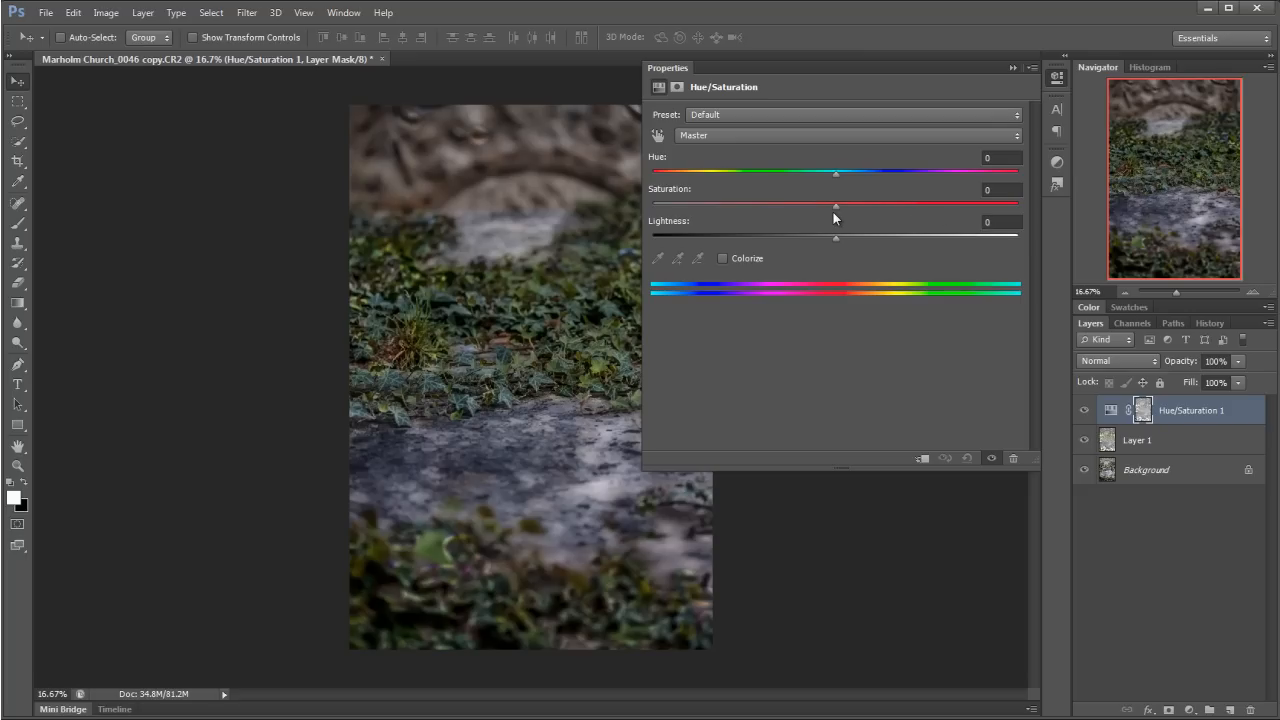
pyautogui.moveTo(835, 209); pyautogui.dragTo(856, 212)
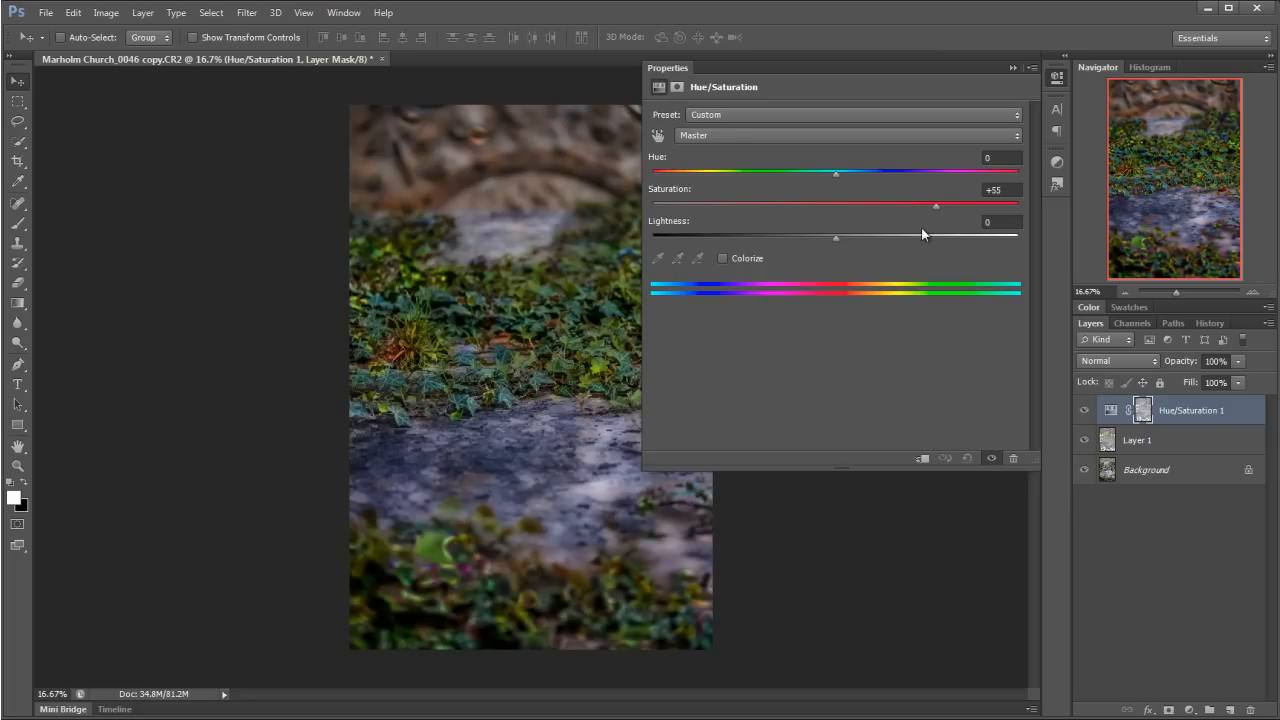
pyautogui.moveTo(856, 212)
pyautogui.mouseDown()
pyautogui.moveTo(914, 228)
pyautogui.moveTo(897, 235)
pyautogui.mouseUp()
pyautogui.click(1012, 68)
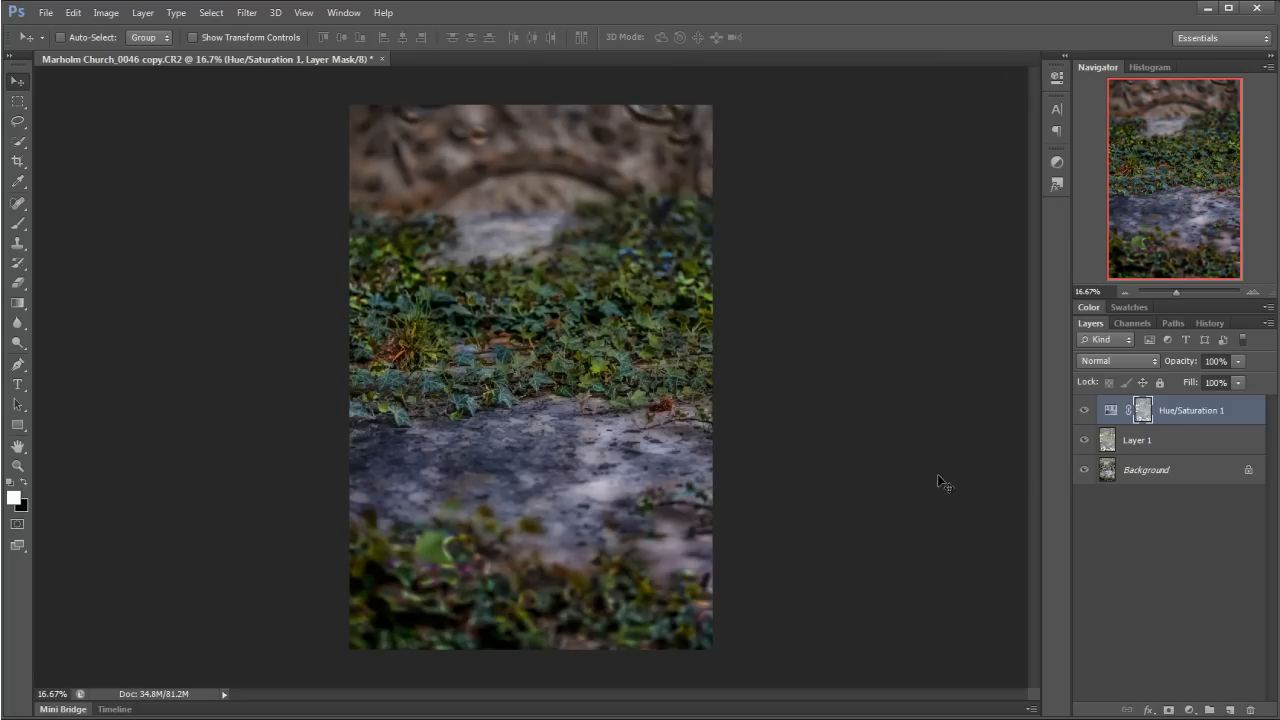
# View the Hue/Saturation mask in greyscale, return to colour, and lower the layer's opacity to 95%.
pyautogui.click(1144, 418)
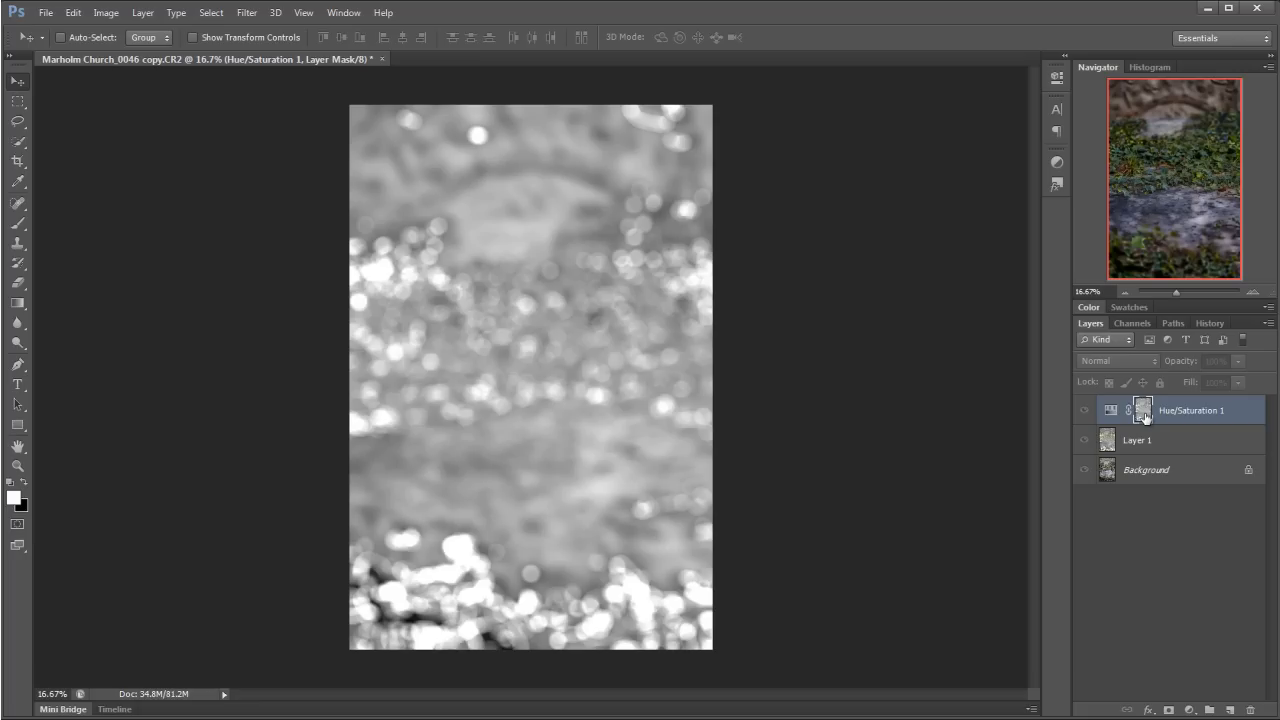
pyautogui.keyDown('alt'); pyautogui.click(1145, 416); pyautogui.keyUp('alt')
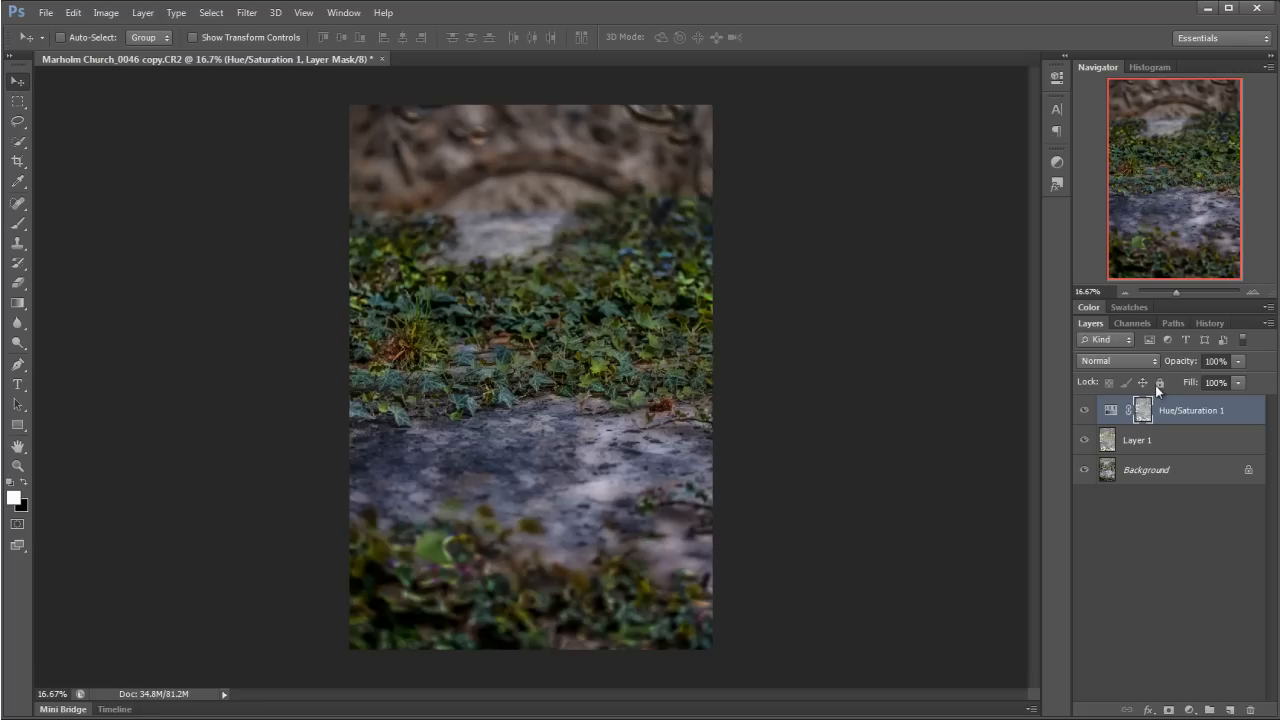
pyautogui.moveTo(1184, 364)
pyautogui.mouseDown()
pyautogui.moveTo(1143, 365)
pyautogui.moveTo(1198, 366)
pyautogui.mouseUp()
pyautogui.click(1110, 410)
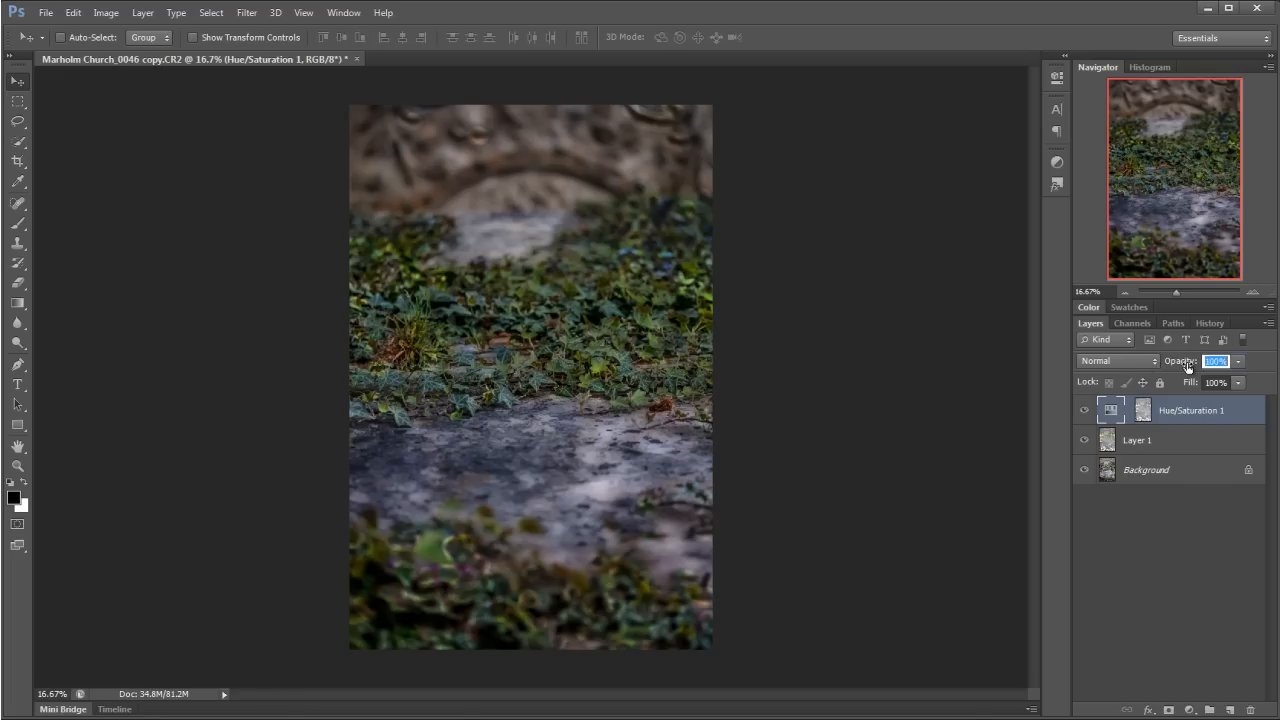
pyautogui.click(1085, 411)
pyautogui.click(1086, 411)
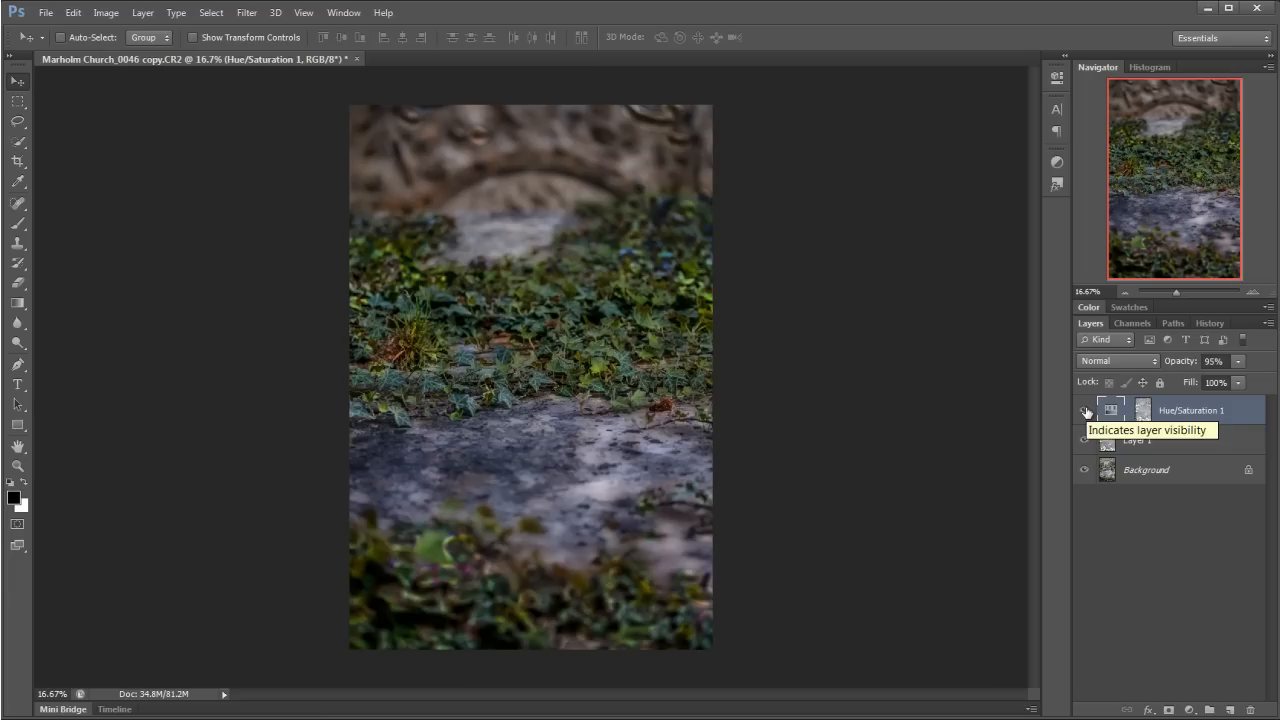
pyautogui.click(1086, 411)
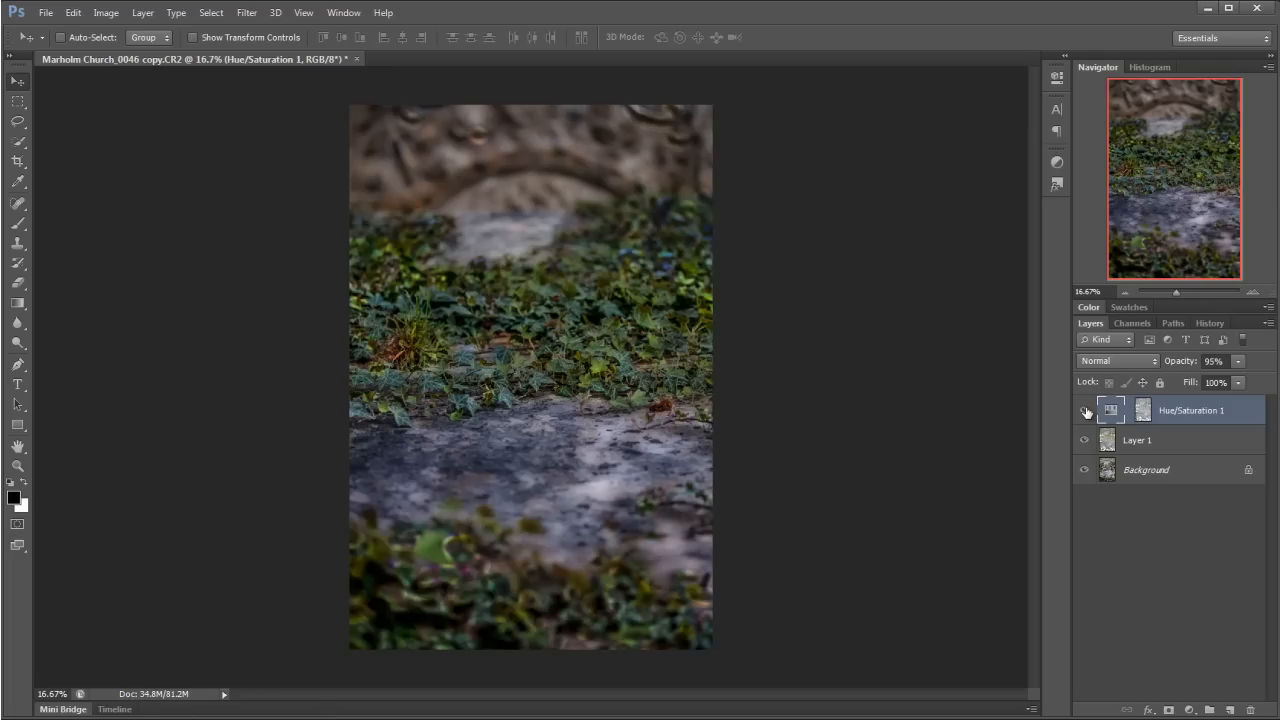
pyautogui.click(1086, 411)
pyautogui.click(1086, 411)
pyautogui.click(1086, 411)
pyautogui.keyDown('alt'); pyautogui.click(1085, 475); pyautogui.keyUp('alt')
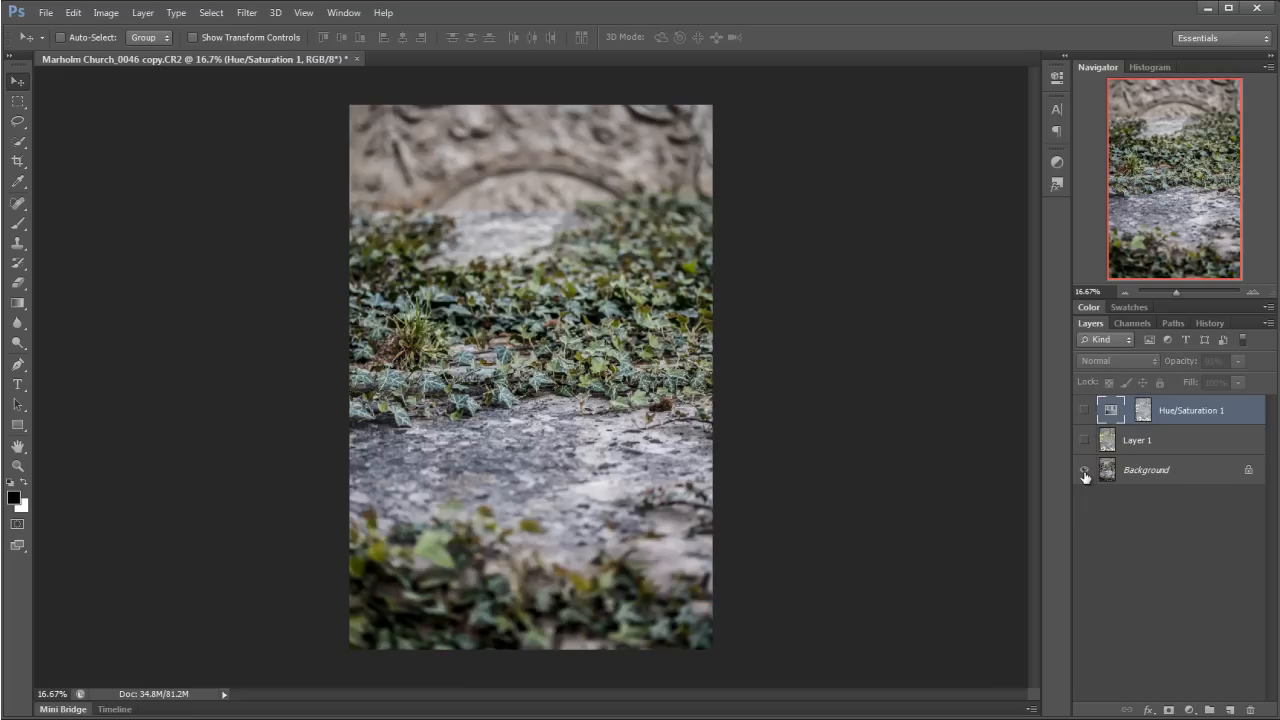
pyautogui.keyDown('alt'); pyautogui.click(1085, 475); pyautogui.keyUp('alt')
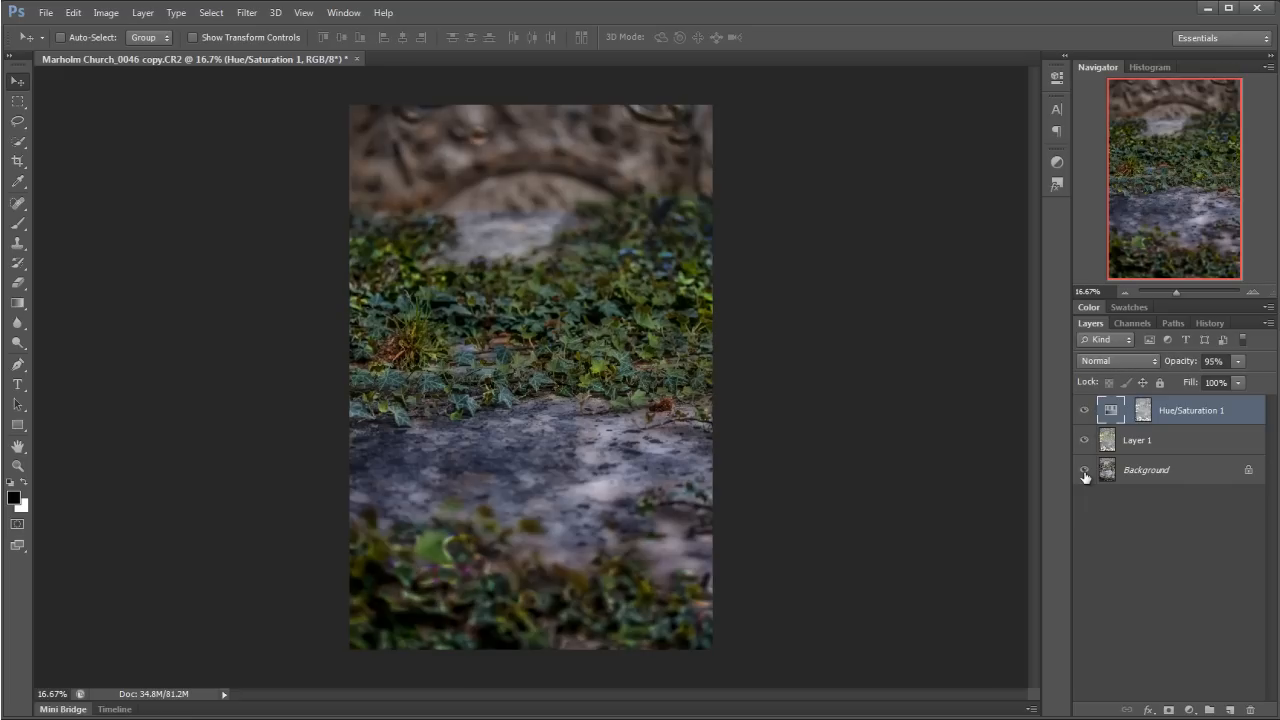
pyautogui.keyDown('alt'); pyautogui.click(1085, 475); pyautogui.keyUp('alt')
pyautogui.keyDown('alt'); pyautogui.click(1085, 476); pyautogui.keyUp('alt')
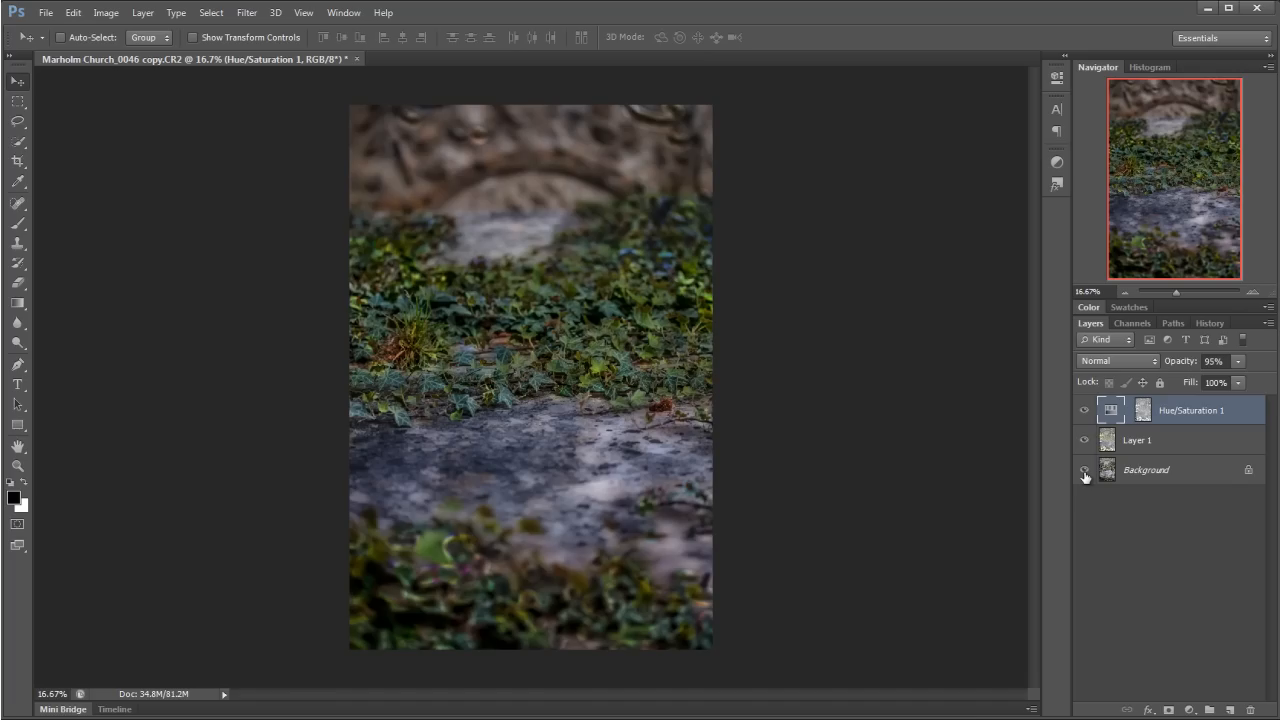